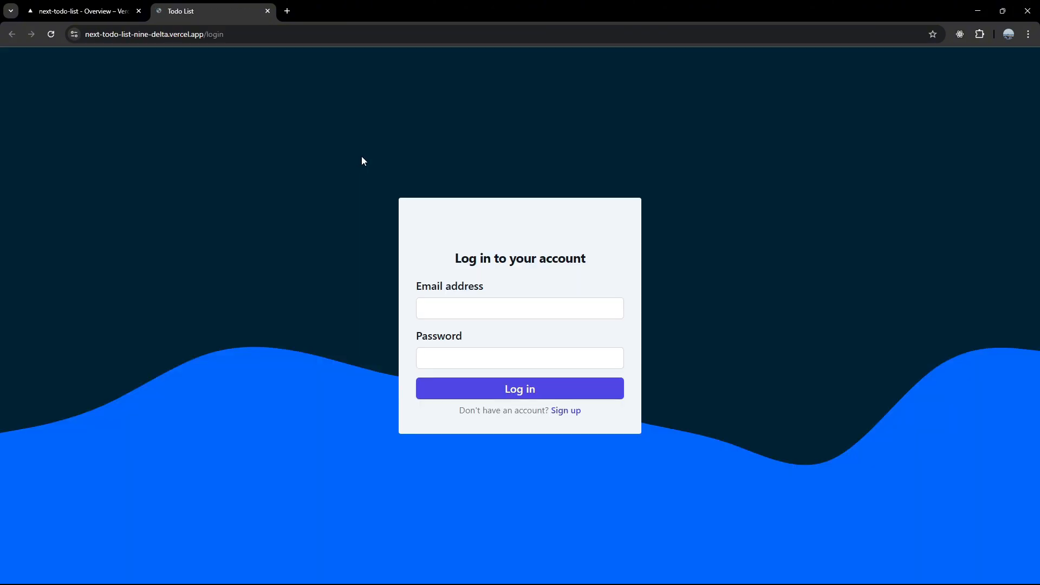
Step: Log in to the Todo List app with the saved email and the account password
left_click(496, 311)
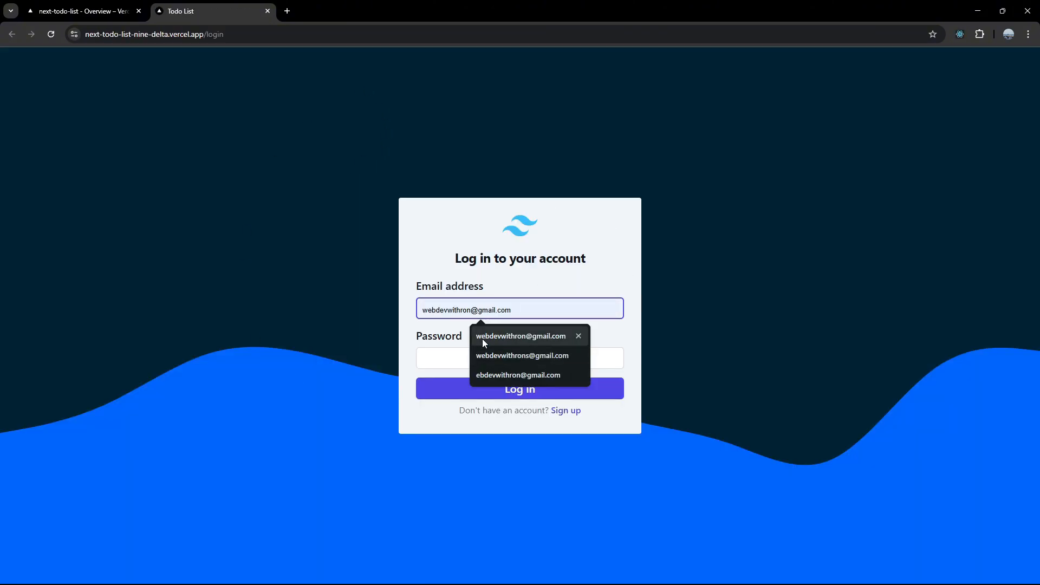
left_click(485, 337)
left_click(462, 352)
type("123")
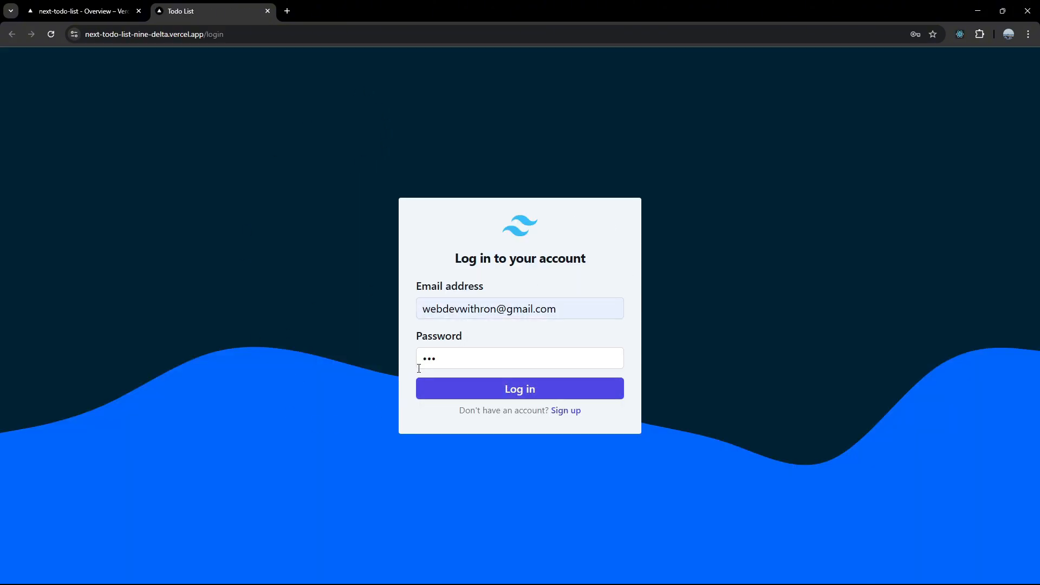
key("Return")
Step: Add a new note 'asfafjsdf' to the todo list
left_click_drag(417, 111, 512, 169)
left_click(506, 216)
left_click(416, 520)
type("asfafjsdf")
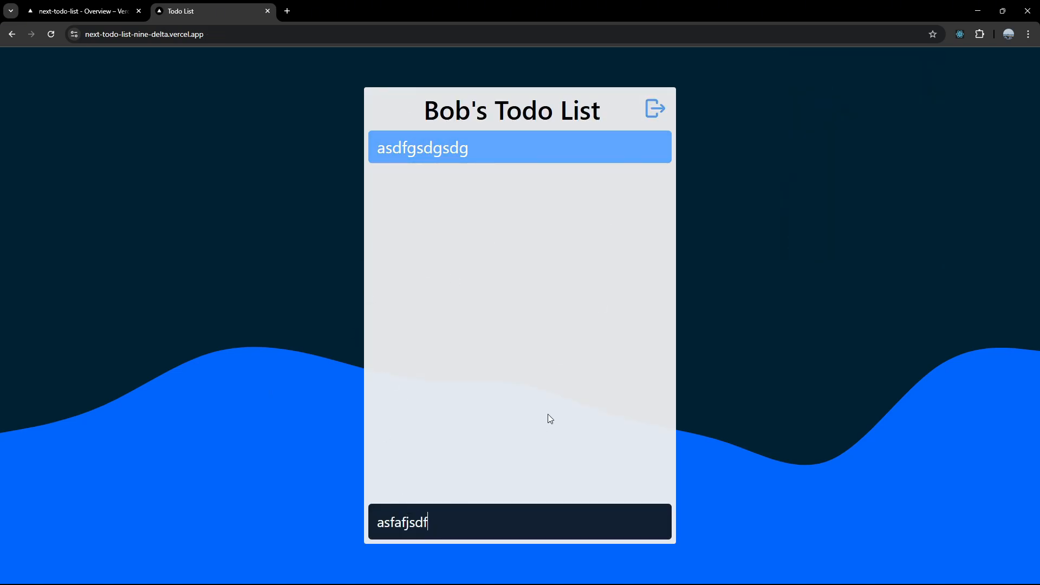
key("Return")
Step: Mark the asdfgsdgsdg and asfafjsdf notes as done, then log out to the login page
left_click(458, 148)
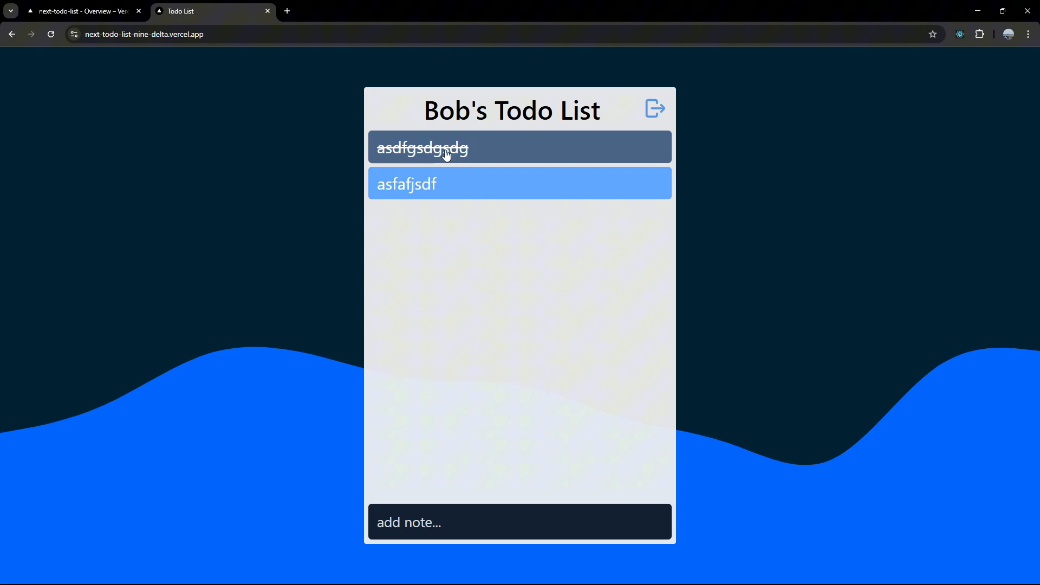
left_click(501, 188)
left_click(656, 111)
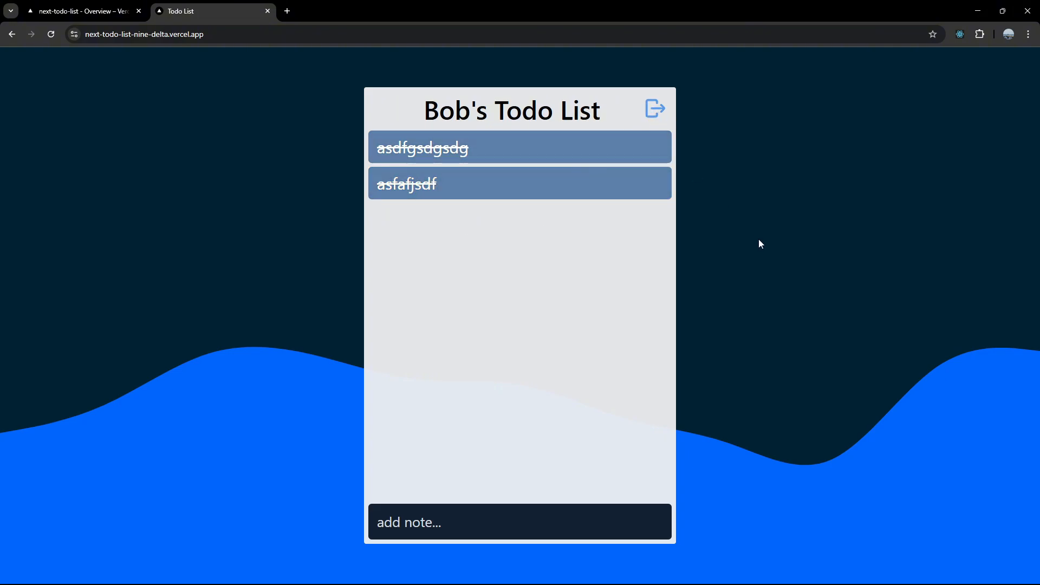
left_click_drag(249, 34, 62, 38)
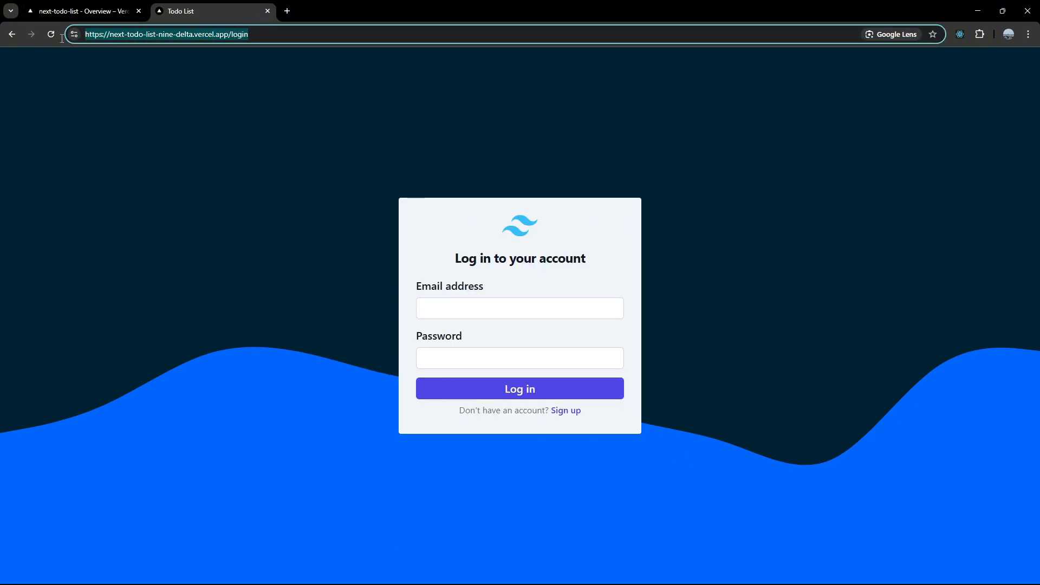
Step: Close the todo tab, review the Next_Todo_List GitHub file list, and return to the VS Code Explorer
key("ctrl+w")
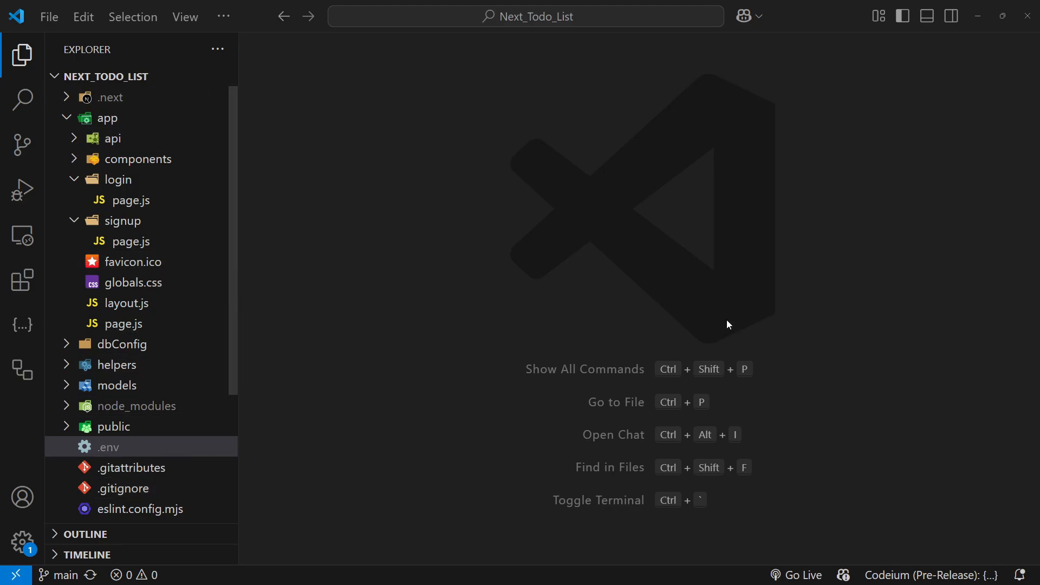
key("alt+Tab")
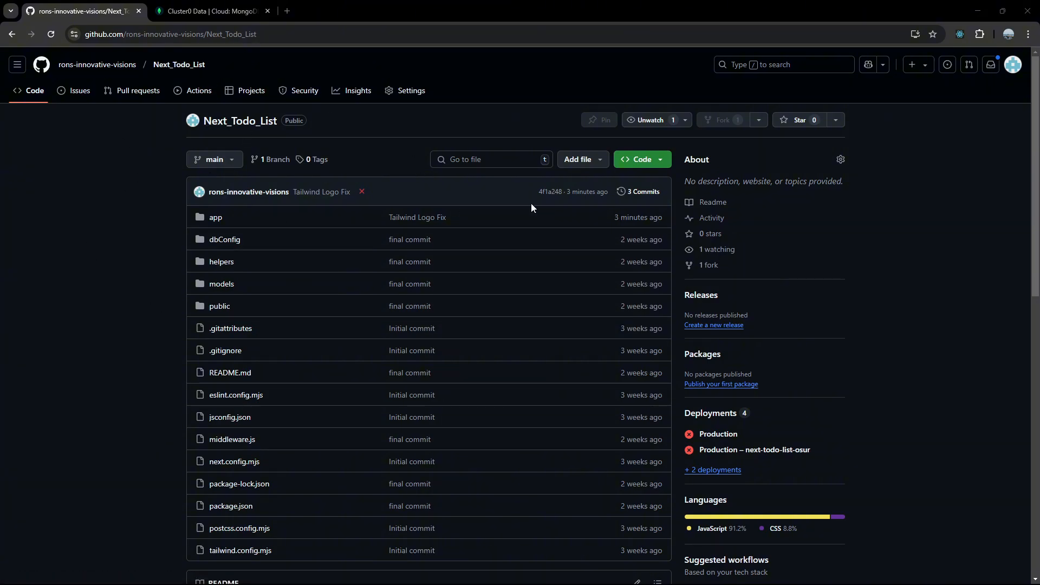
scroll(403, 453, "down", 3)
scroll(403, 452, "up", 3)
key("alt+Tab")
scroll(127, 417, "down", 3)
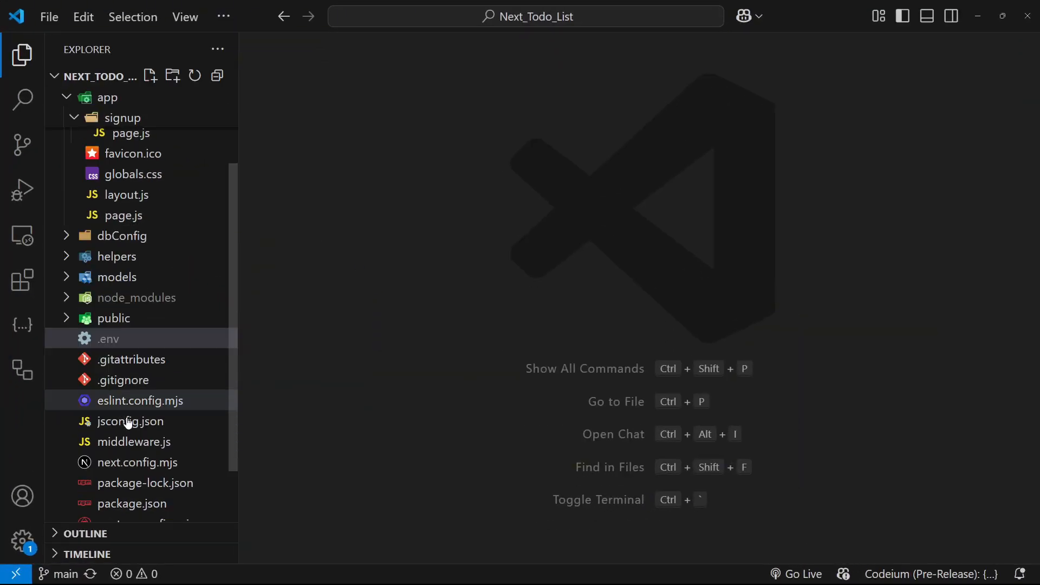
Step: Inspect the MONGODB_URL and JWT_SECRET_KEY values in .env, then go to Atlas's Cluster0 data
left_click(130, 313)
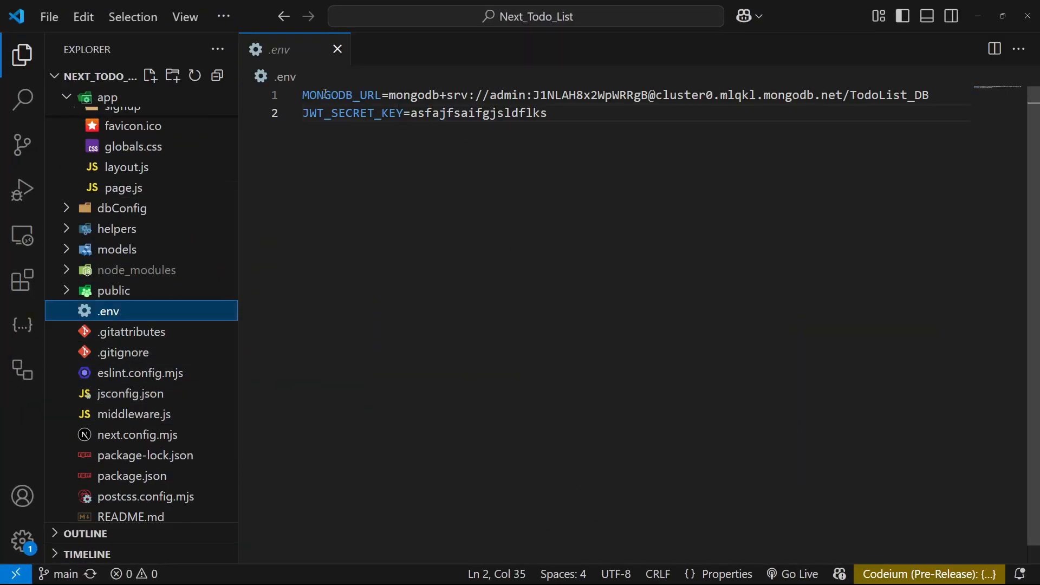
double_click(341, 96)
double_click(325, 115)
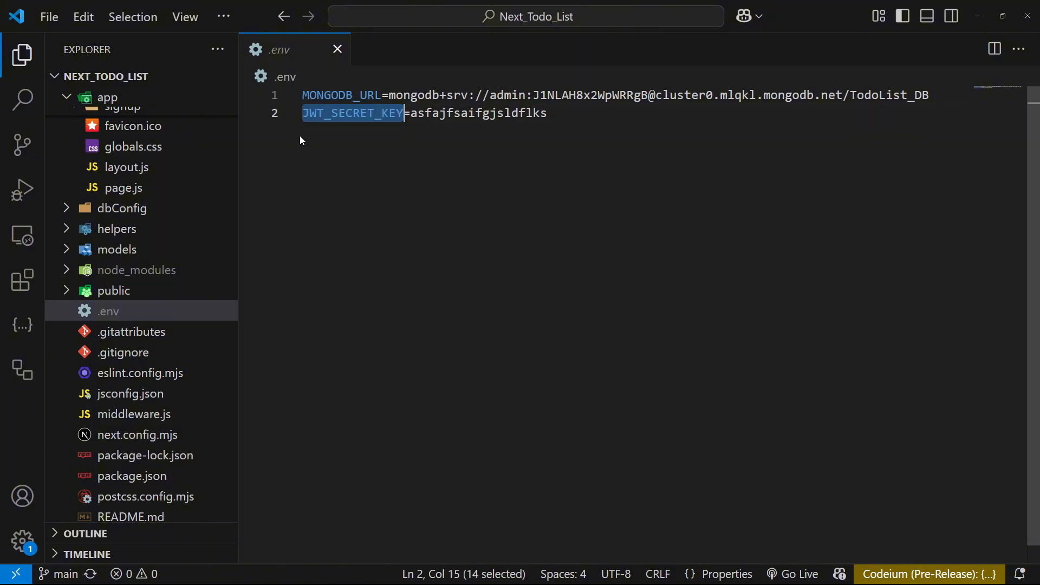
left_click_drag(418, 115, 578, 121)
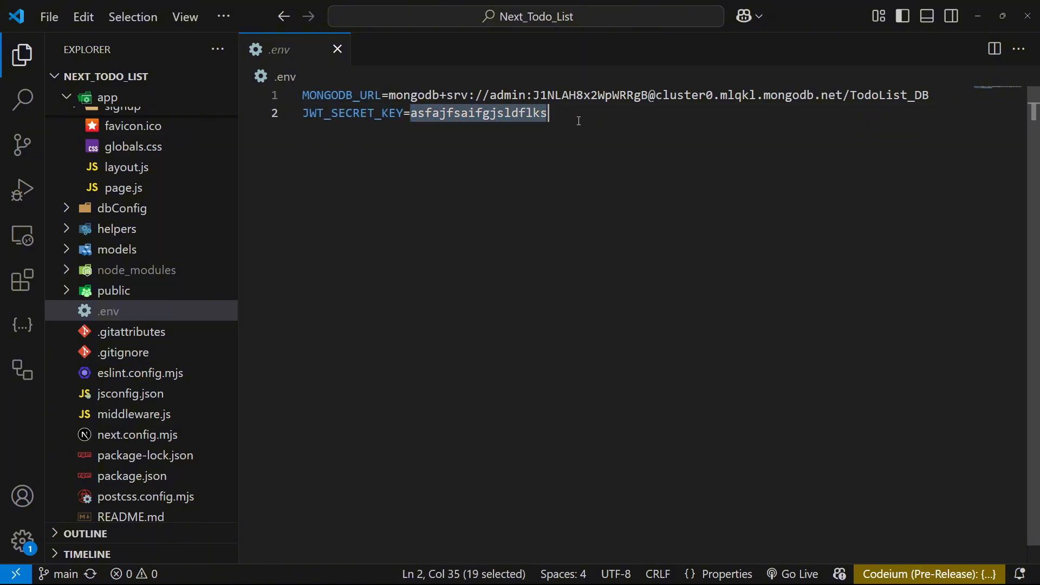
left_click(413, 119)
left_click_drag(413, 115, 612, 108)
left_click_drag(386, 95, 928, 95)
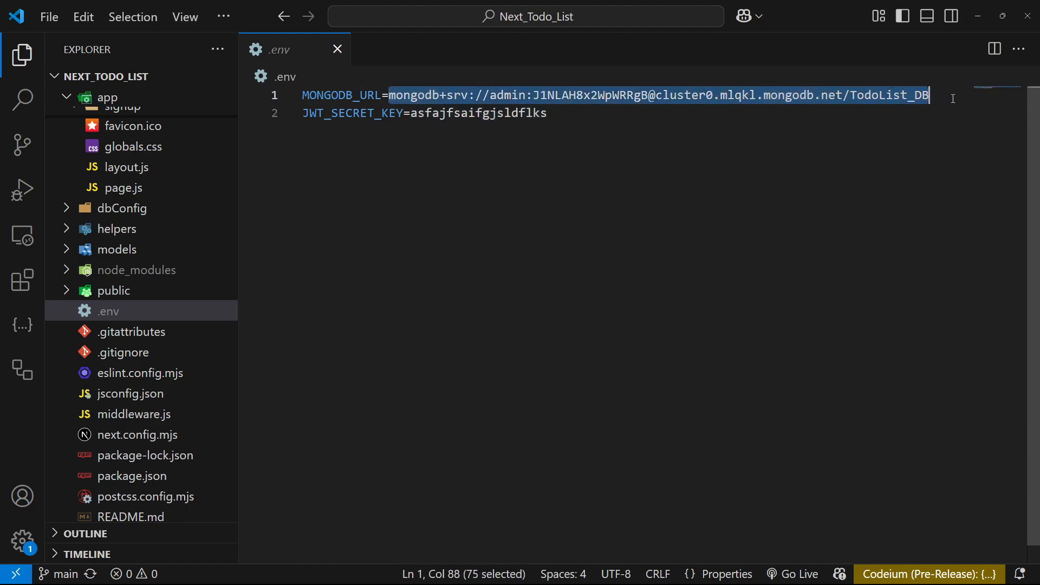
key("alt+Tab")
left_click(206, 11)
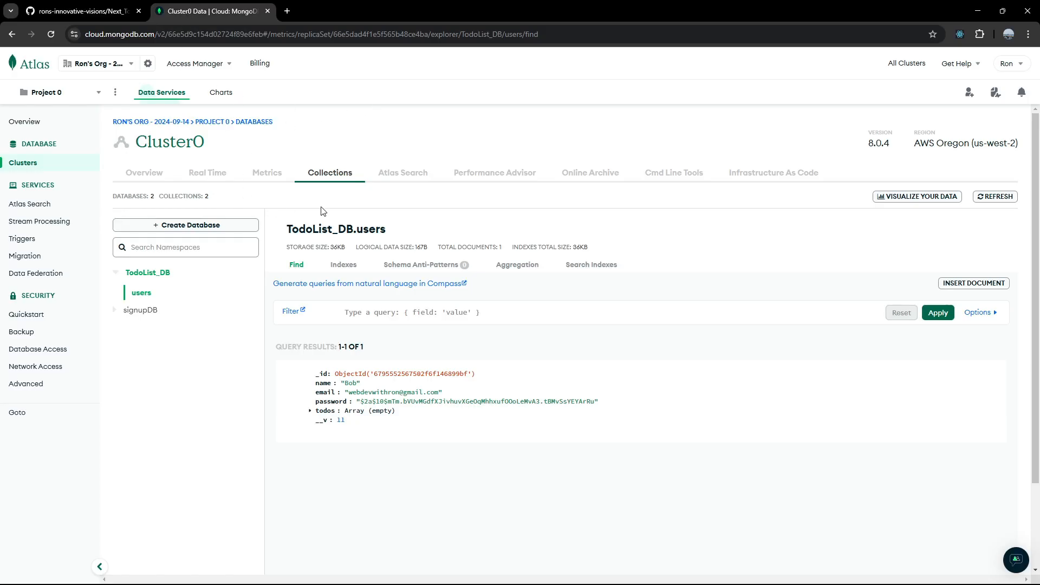
Step: Copy Cluster0's driver connection string into the .env MONGODB_URL value
left_click(40, 166)
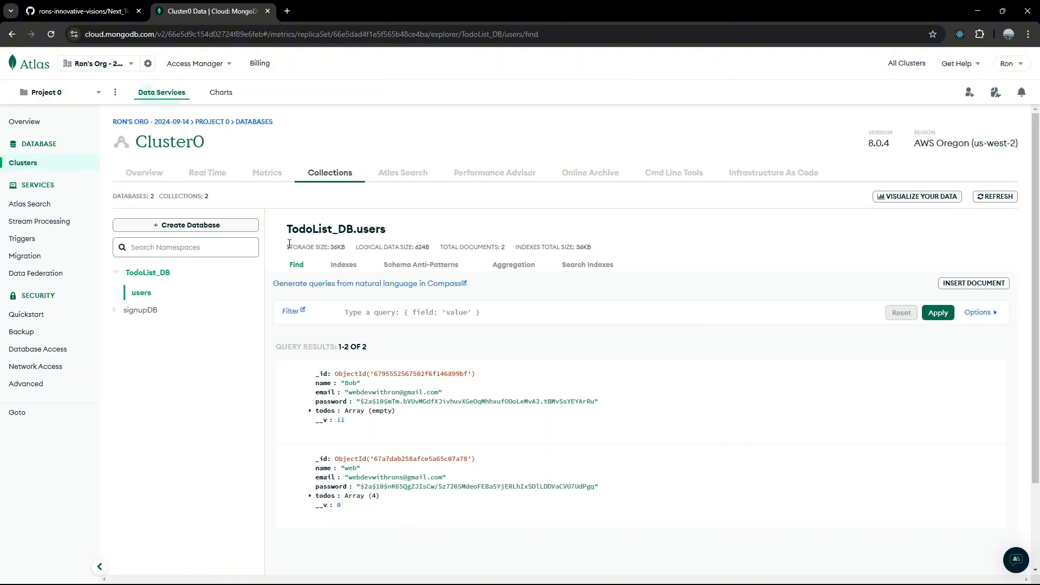
left_click(254, 122)
left_click(204, 214)
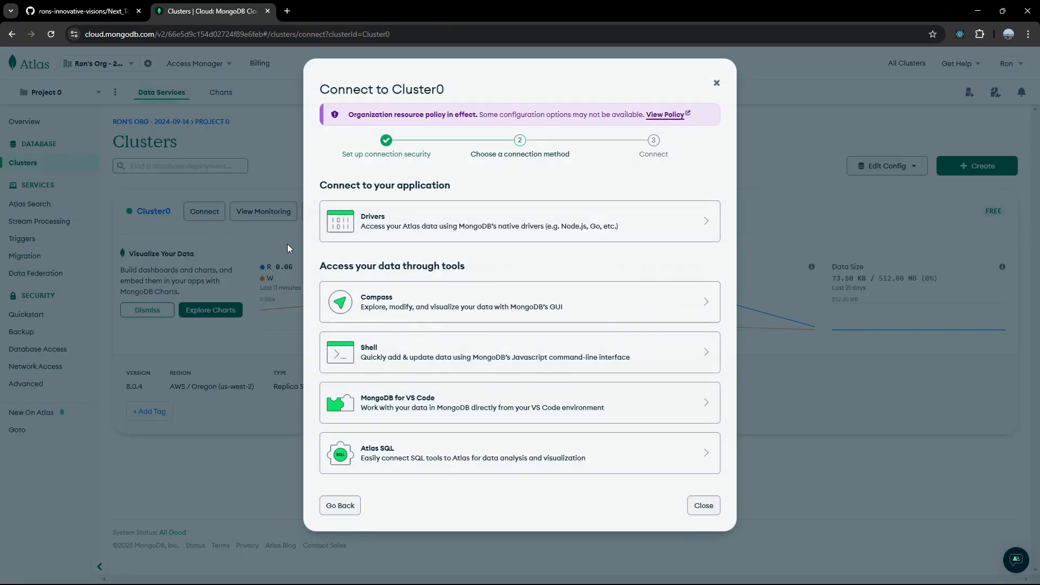
left_click(434, 222)
scroll(607, 469, "down", 1)
left_click_drag(602, 408, 343, 386)
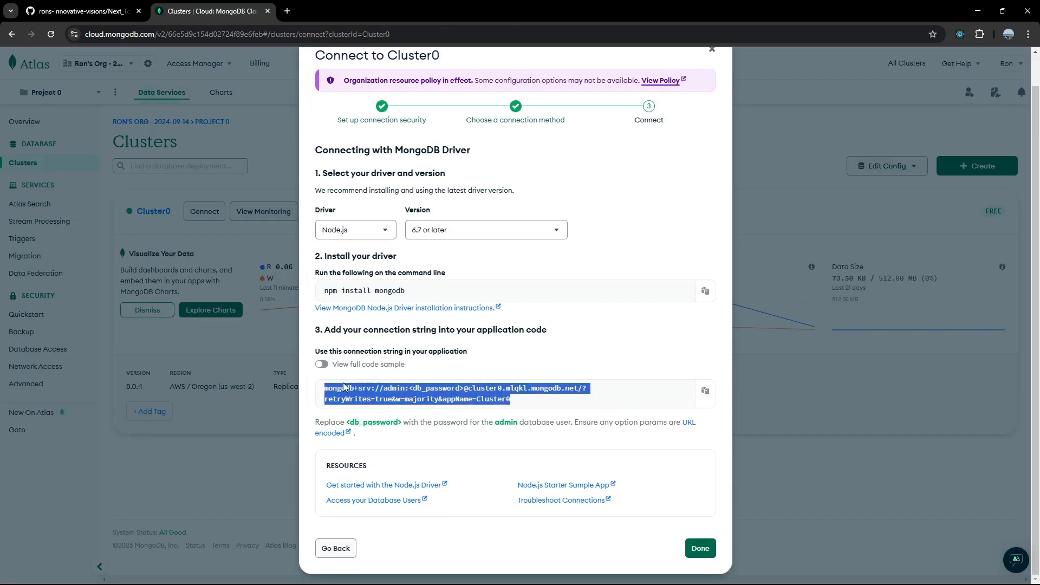
key("ctrl+c")
key("alt+Tab")
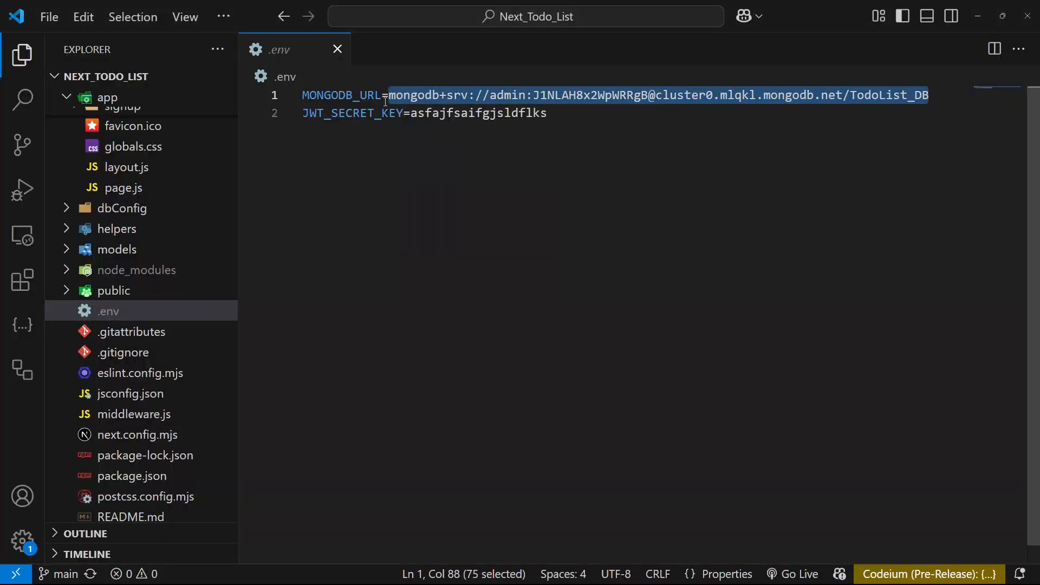
key("ctrl+v")
Step: Select the database name TodoList_DB in the cluster's collections
key("alt+Tab")
left_click(241, 265)
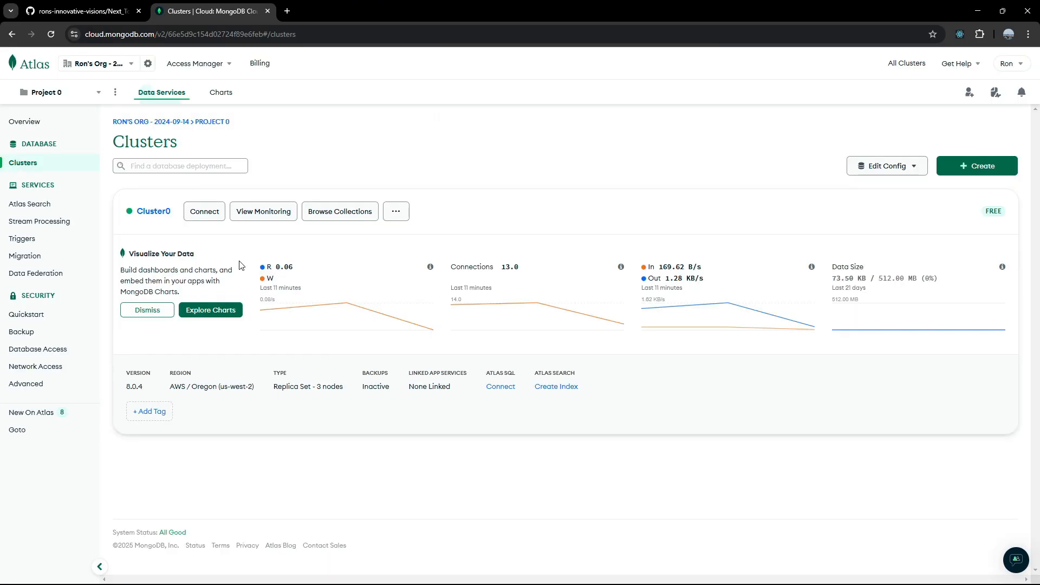
left_click(336, 213)
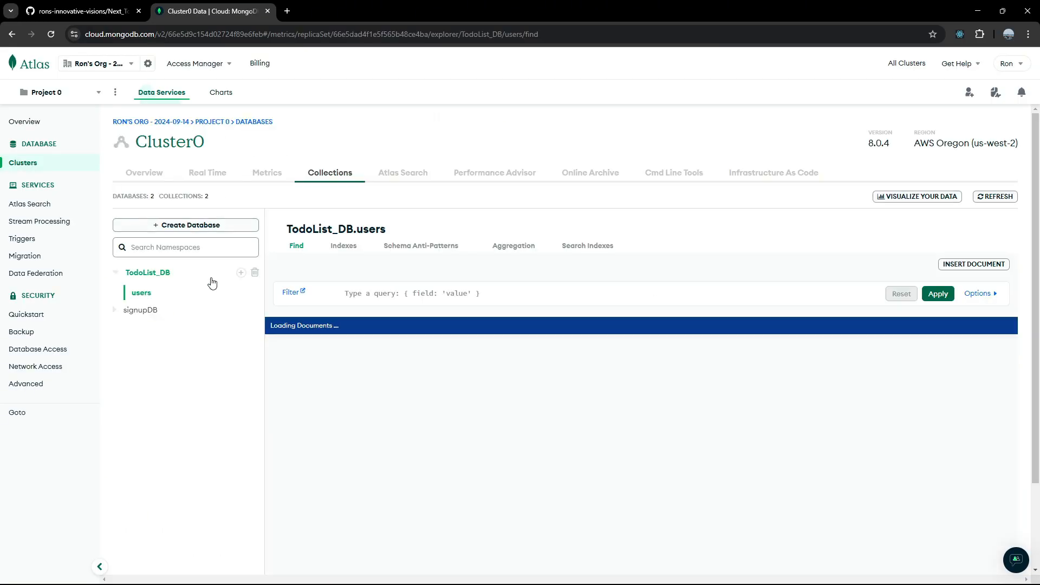
left_click_drag(287, 228, 354, 225)
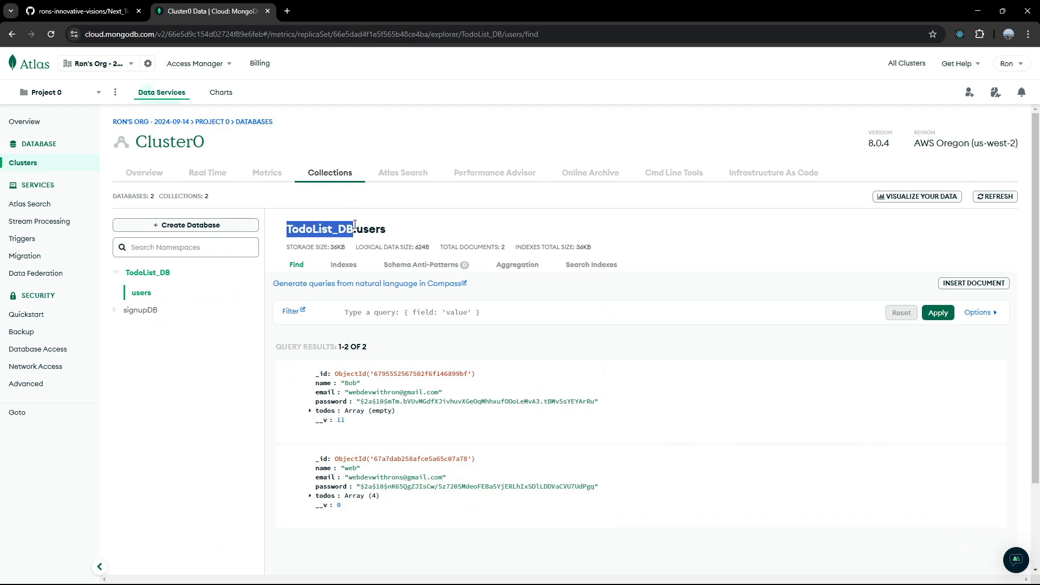
Step: Replace the connection string's query options with TodoList_DB, then go to Database Access
key("alt+Tab")
left_click_drag(758, 109, 829, 97)
key("Return")
left_click(550, 111)
key("BackSpace")
key("ctrl+v")
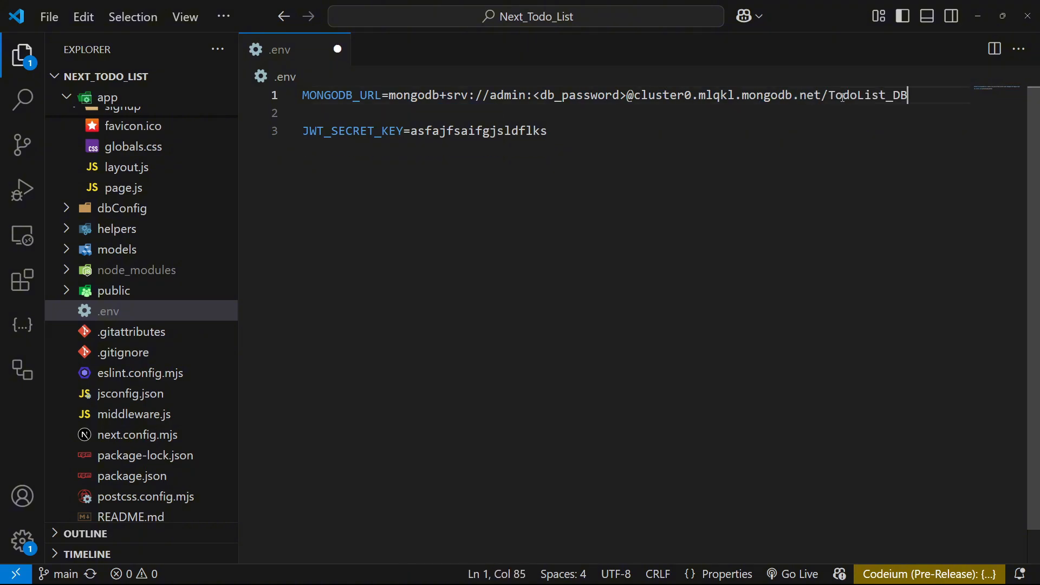
key("Delete")
key("alt+Tab")
left_click(55, 349)
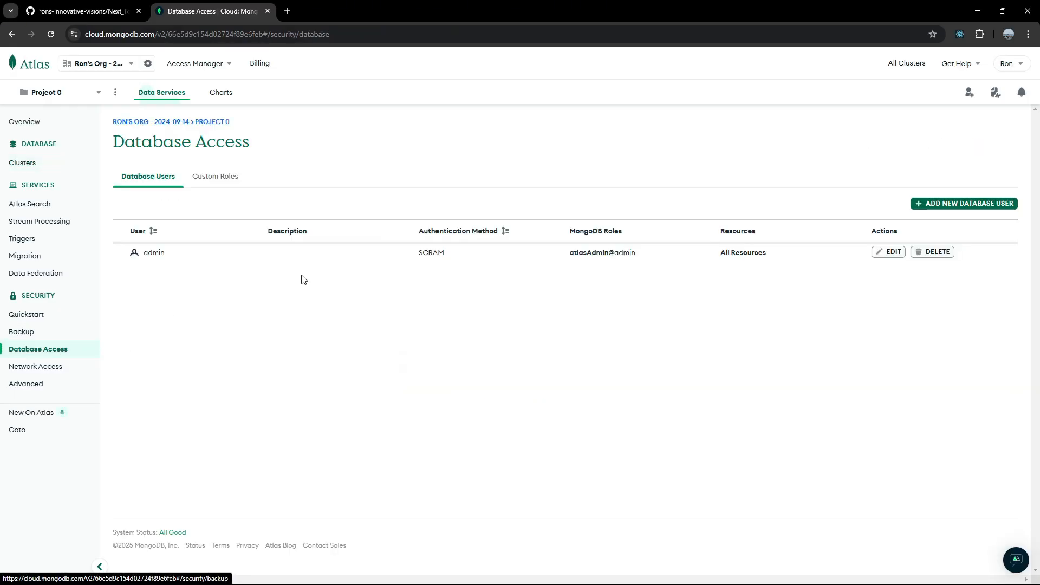
Step: Autogenerate and copy a new secure password for the admin database user
left_click(891, 252)
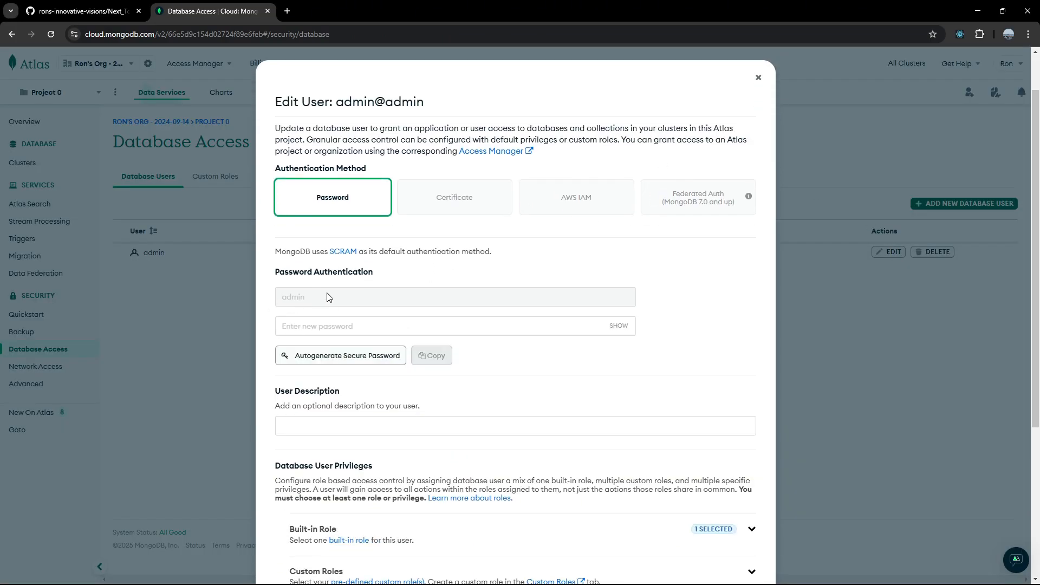
left_click(348, 355)
left_click(430, 355)
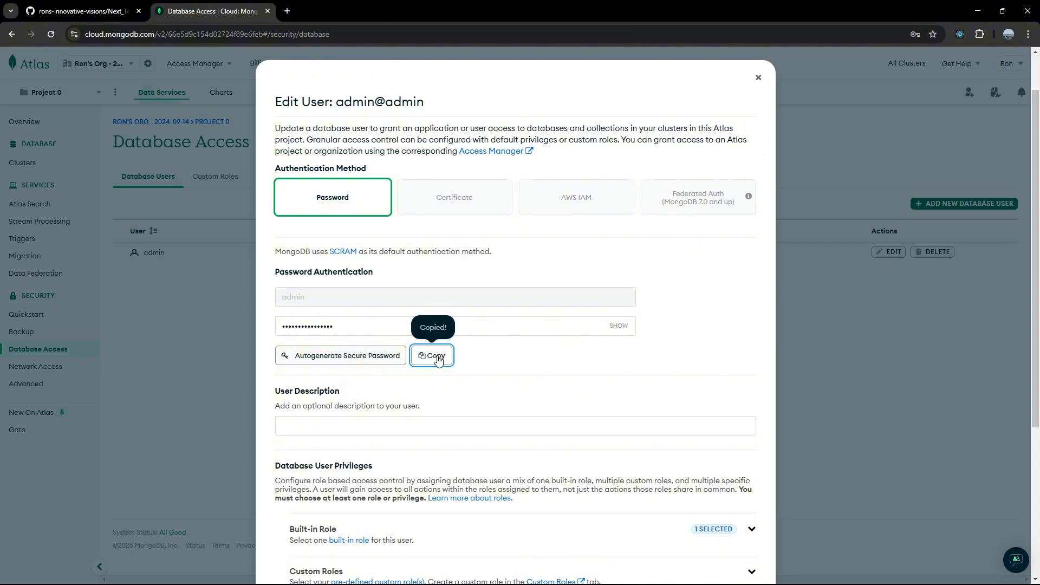
double_click(386, 334)
key("Escape")
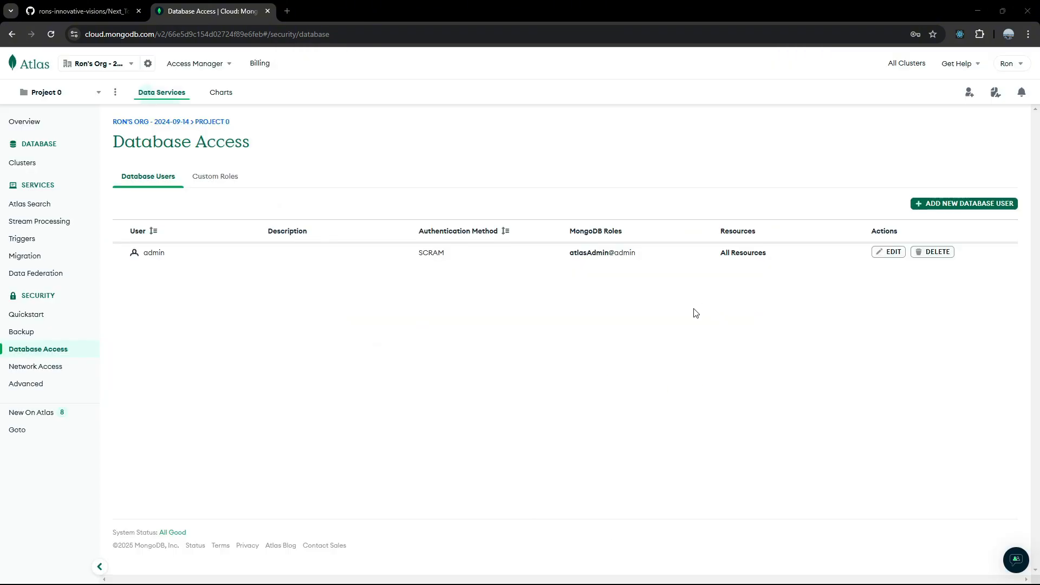
key("alt+Tab")
mouse_move(535, 98)
left_mouse_down()
mouse_move(591, 98)
mouse_move(534, 98)
left_mouse_up()
Step: Paste the new password over <db_password> in MONGODB_URL and save .env
left_click(627, 97)
key("ctrl+v")
key("ctrl+s")
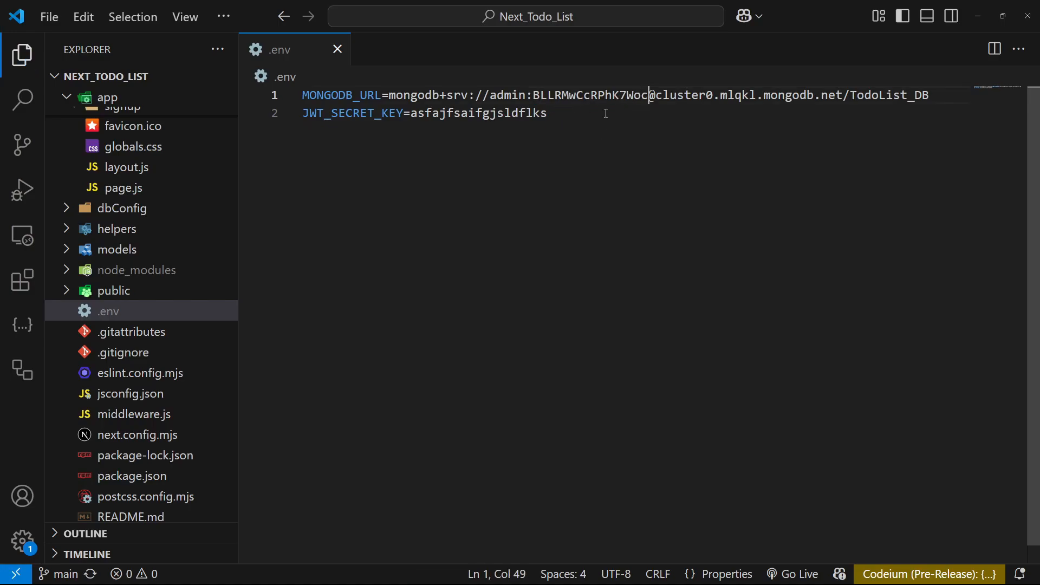
Step: Start the Next.js dev server with 'npm run dev' in the terminal and close the extra terminal
left_click(185, 16)
left_click(282, 418)
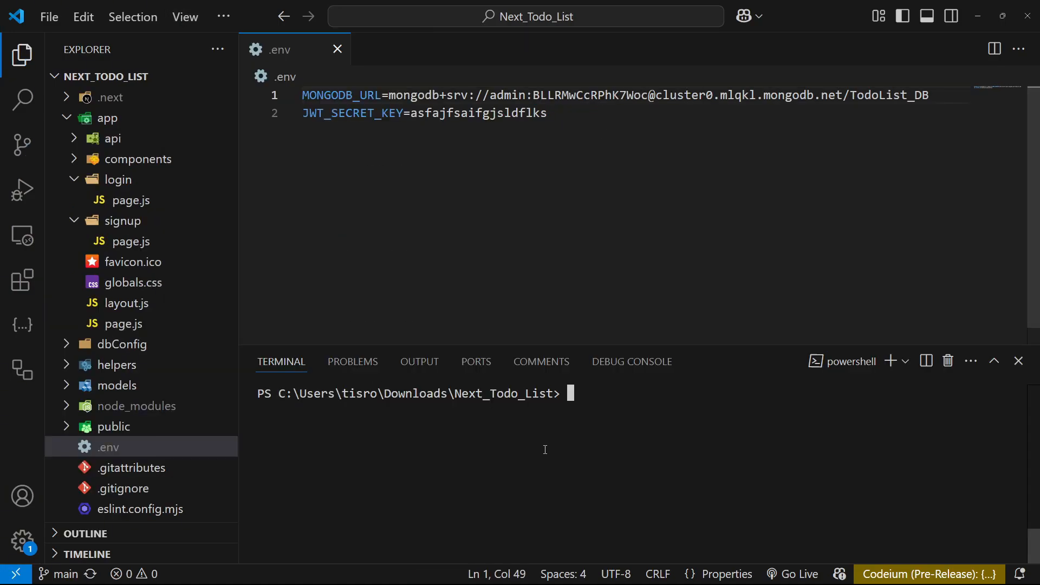
type("npm ")
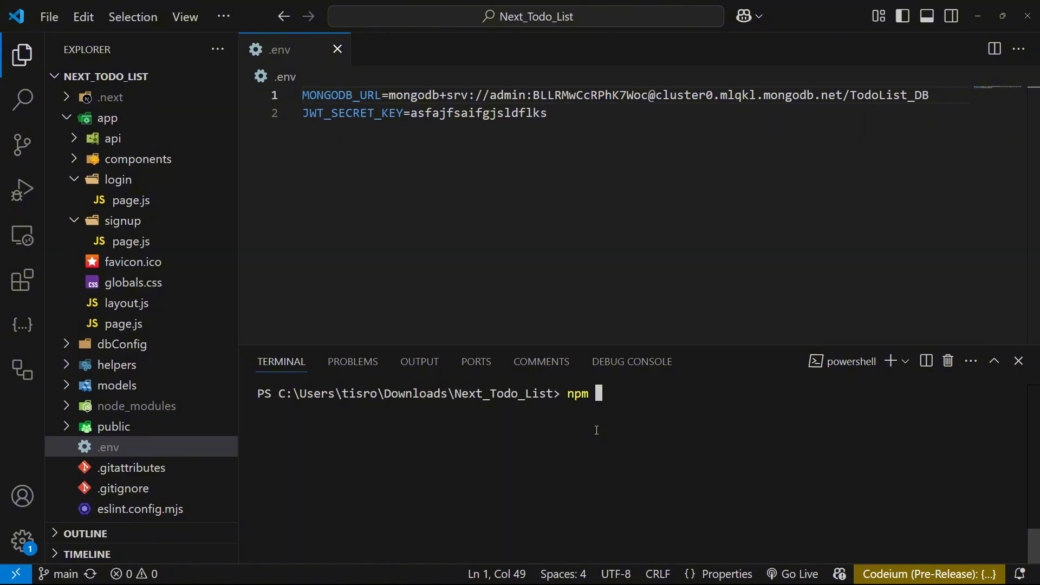
type("run dev")
key("Return")
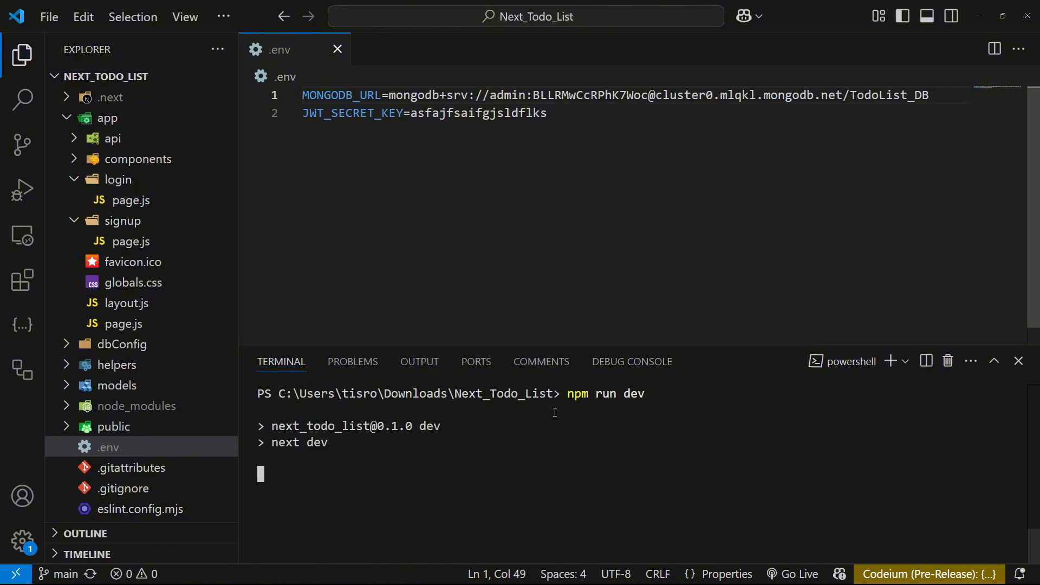
left_click(891, 360)
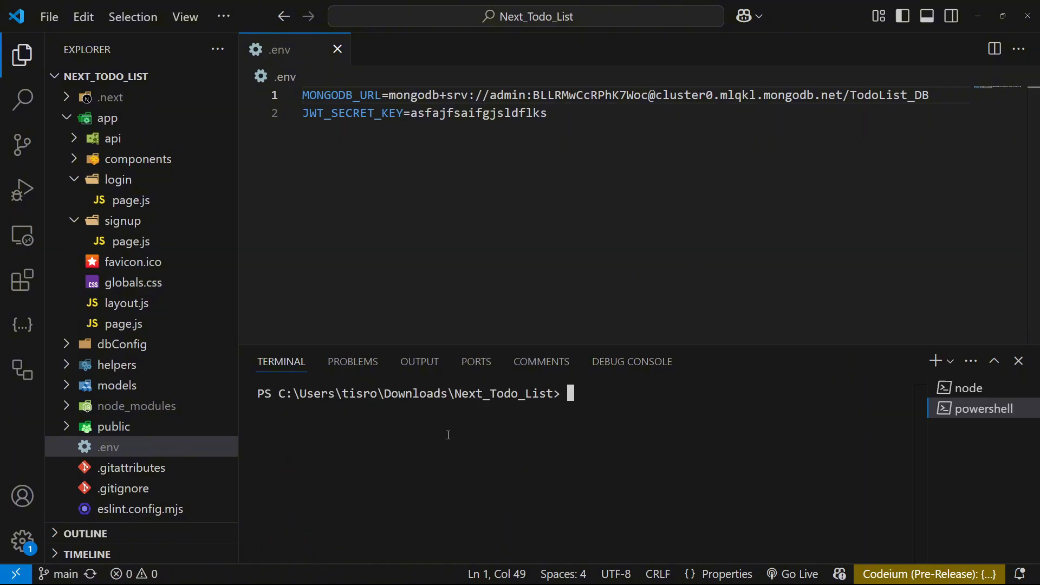
type("npm i")
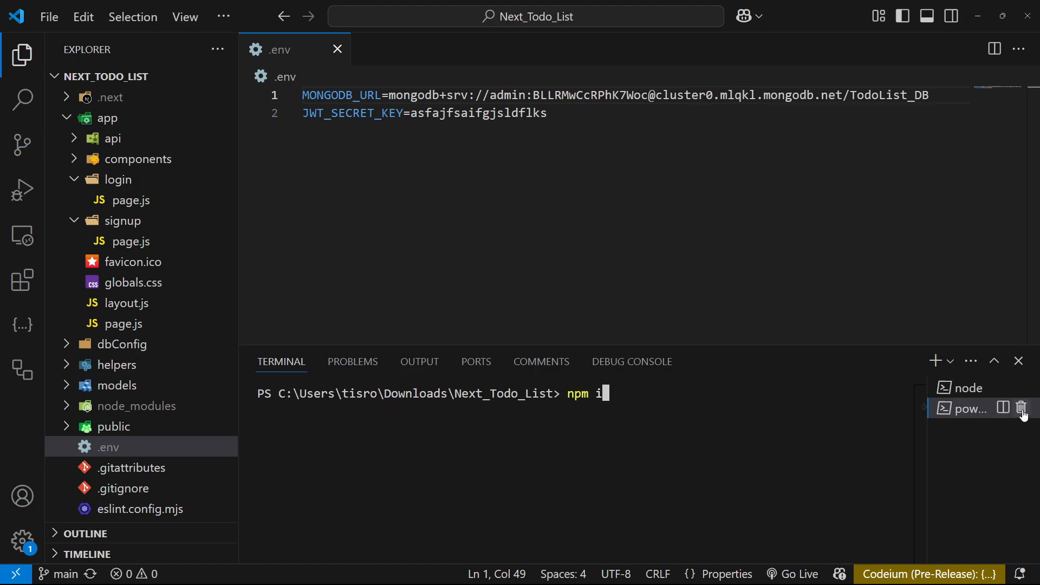
left_click(1019, 409)
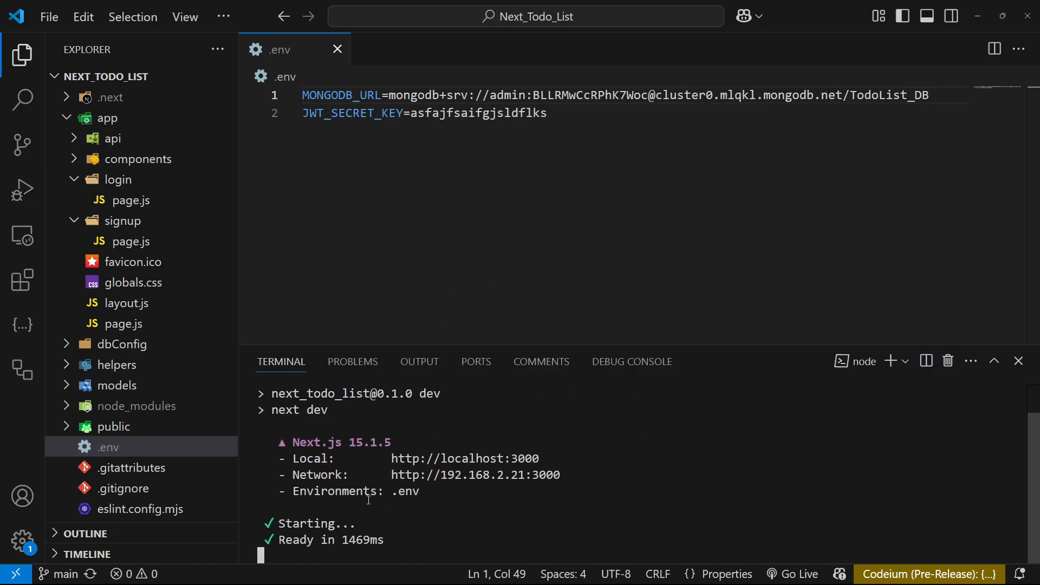
Step: Open localhost:3000 and log in with the saved email
scroll(379, 476, "up", 1)
scroll(411, 465, "down", 1)
left_click(464, 458, "ctrl")
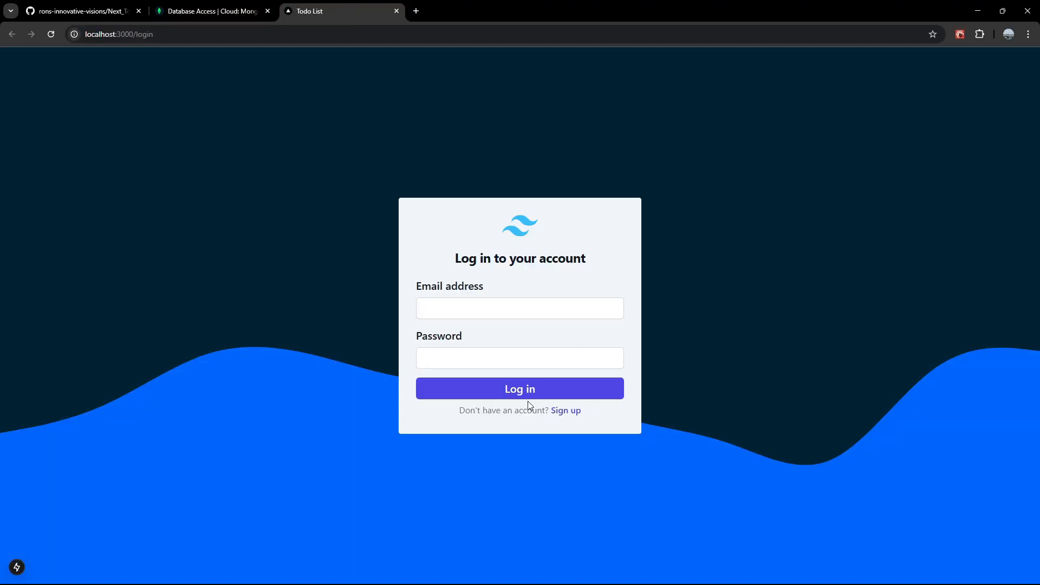
left_click(515, 310)
left_click(509, 341)
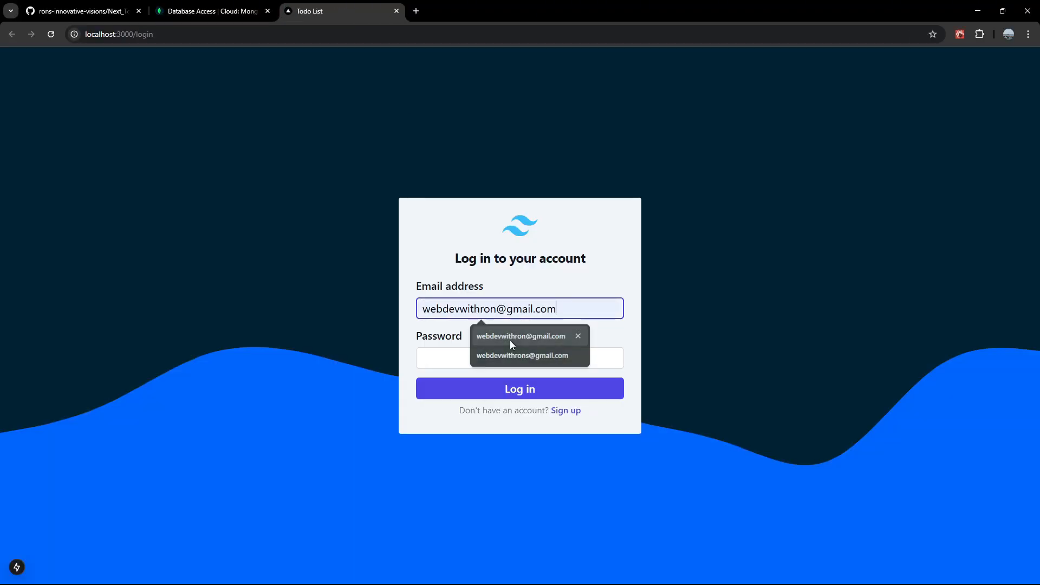
left_click(510, 388)
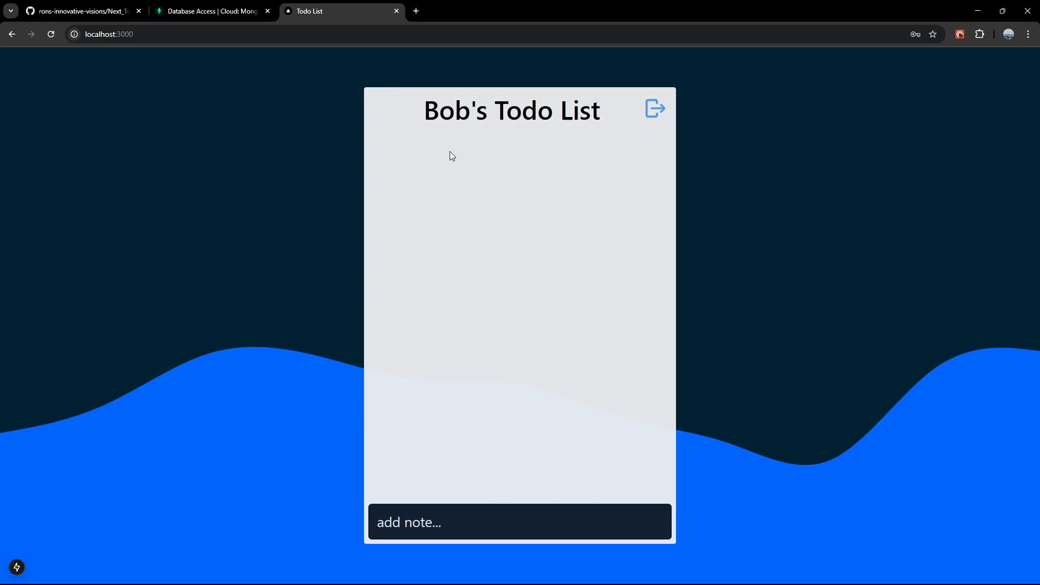
Step: Sign up a new account with a saved name and altered email, then log out
left_click(576, 415)
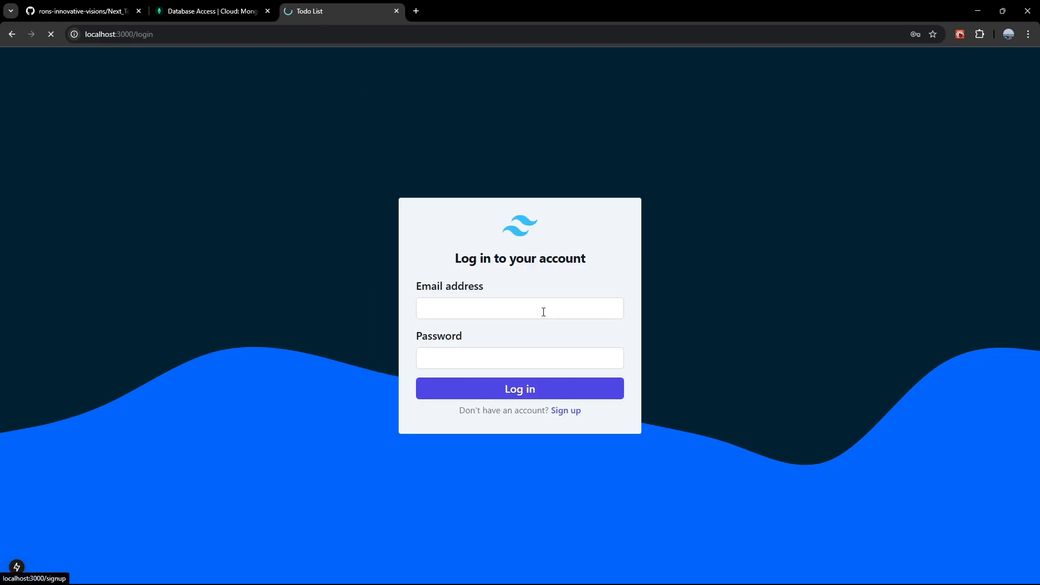
left_click(499, 278)
left_click(486, 313)
left_click(481, 333)
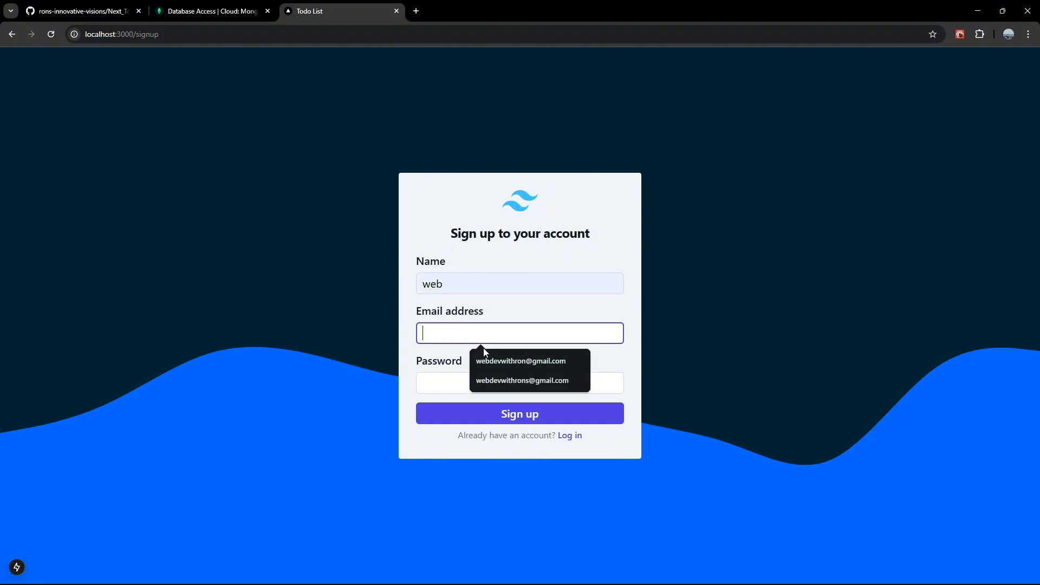
left_click(483, 355)
key("BackSpace")
left_click(505, 383)
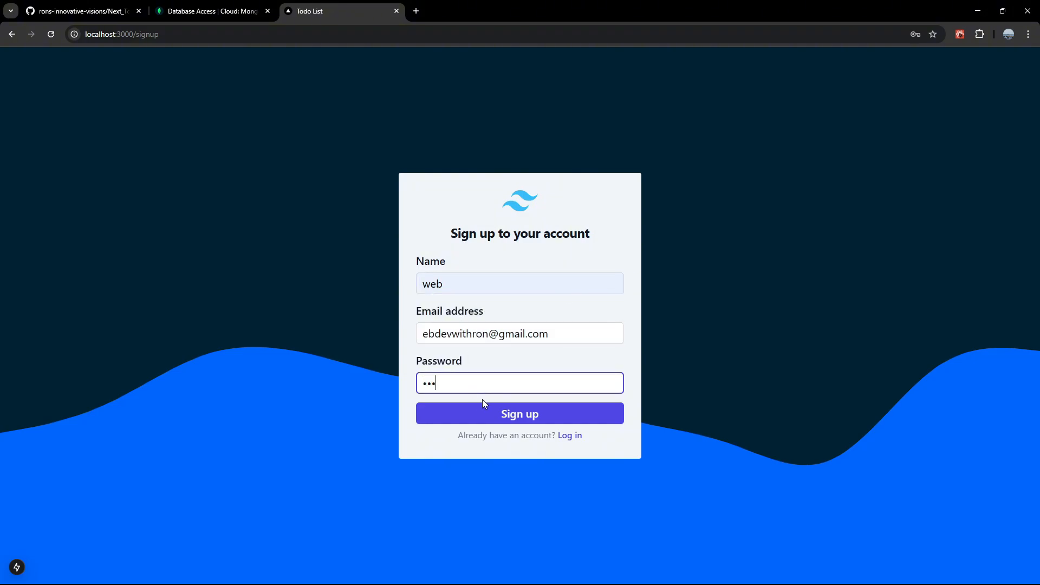
left_click(482, 415)
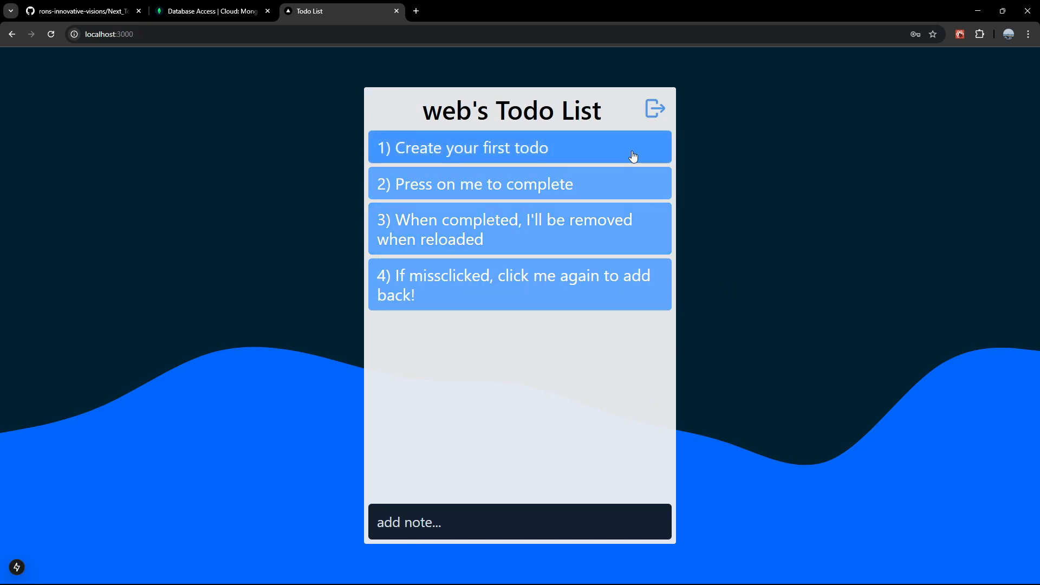
left_click(655, 108)
Step: Search the web for 'vercel'
key("alt+Tab")
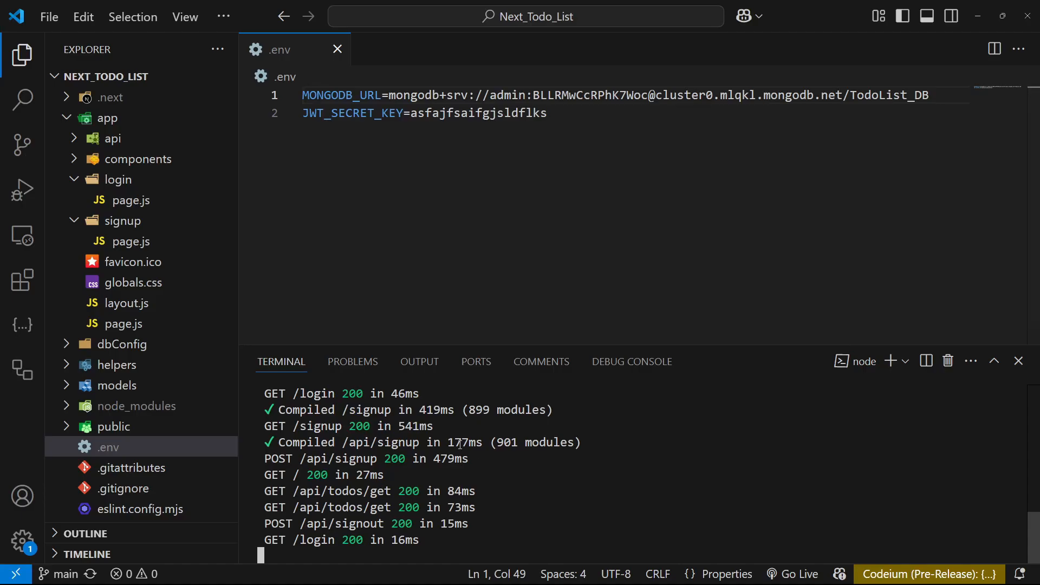
key("alt+Tab")
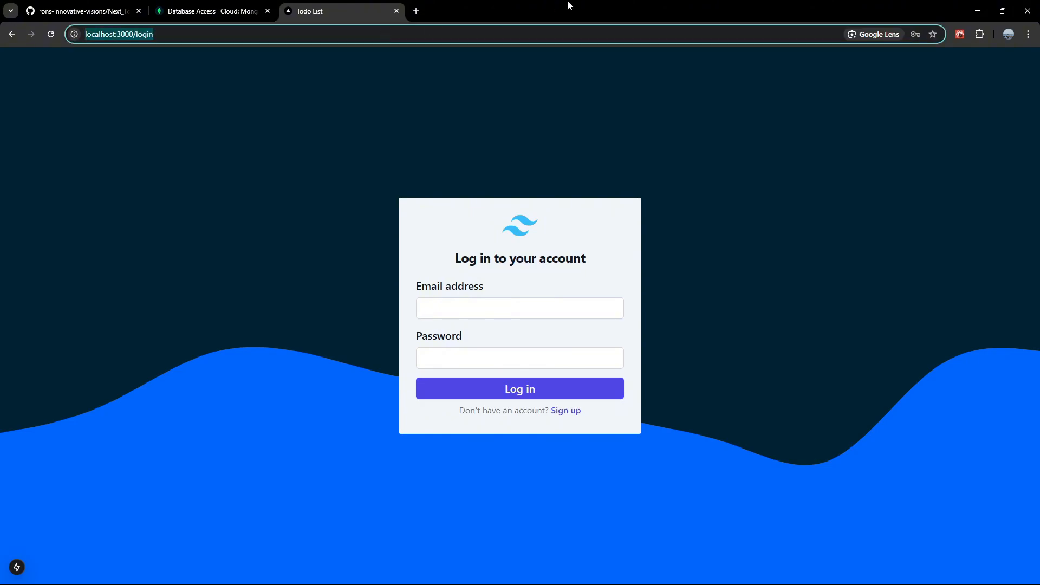
type("vercel")
key("Return")
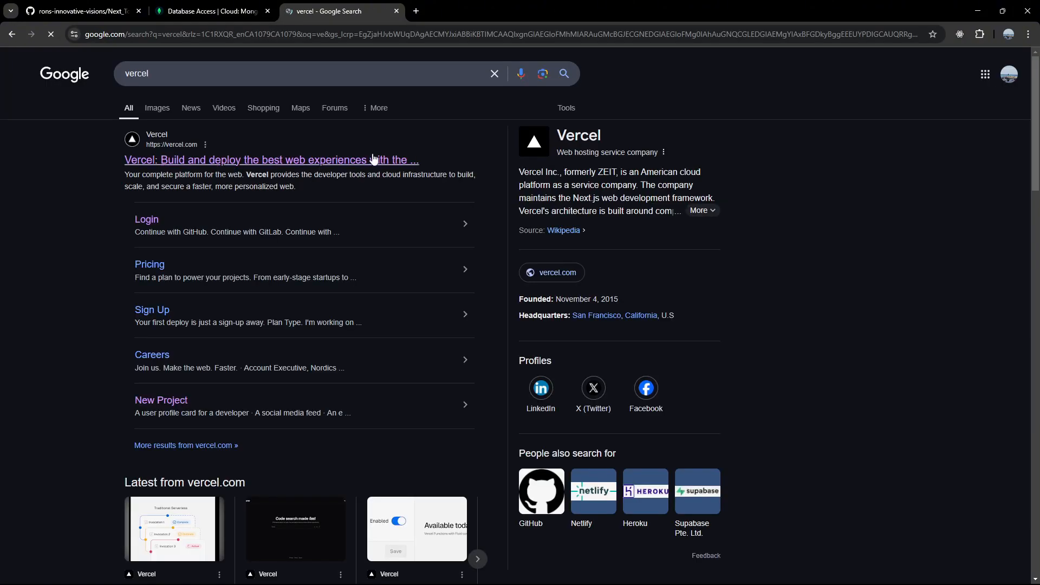
Step: Go to Vercel and start a new project on the Import Git Repository page
left_click(436, 157)
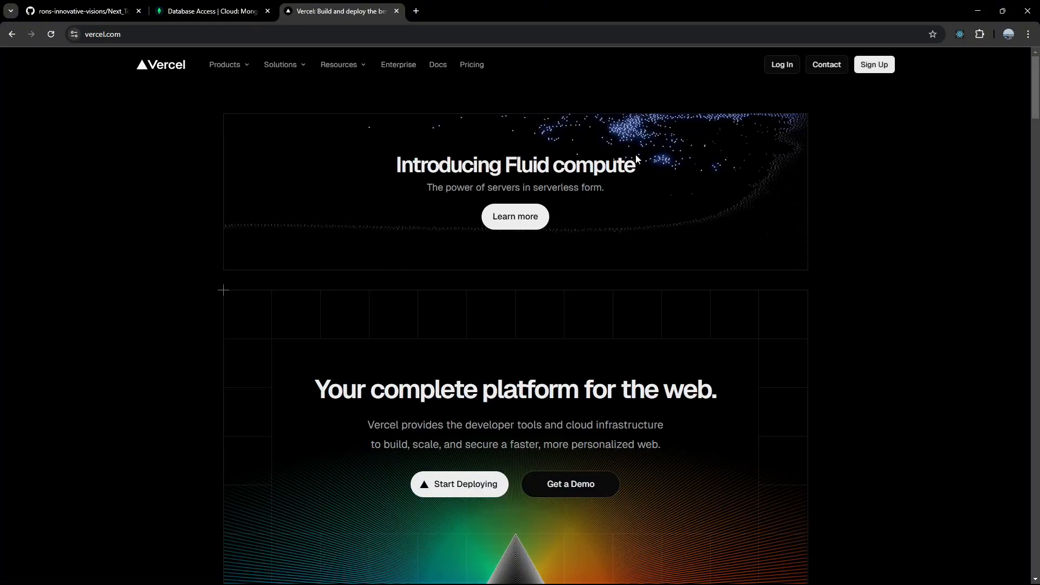
scroll(542, 325, "down", 2)
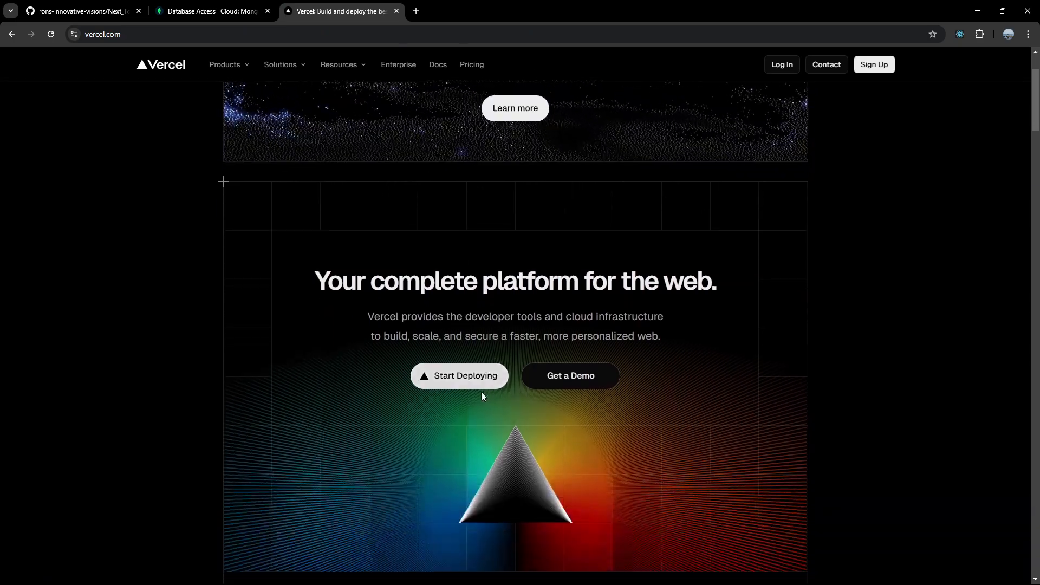
left_click(474, 378)
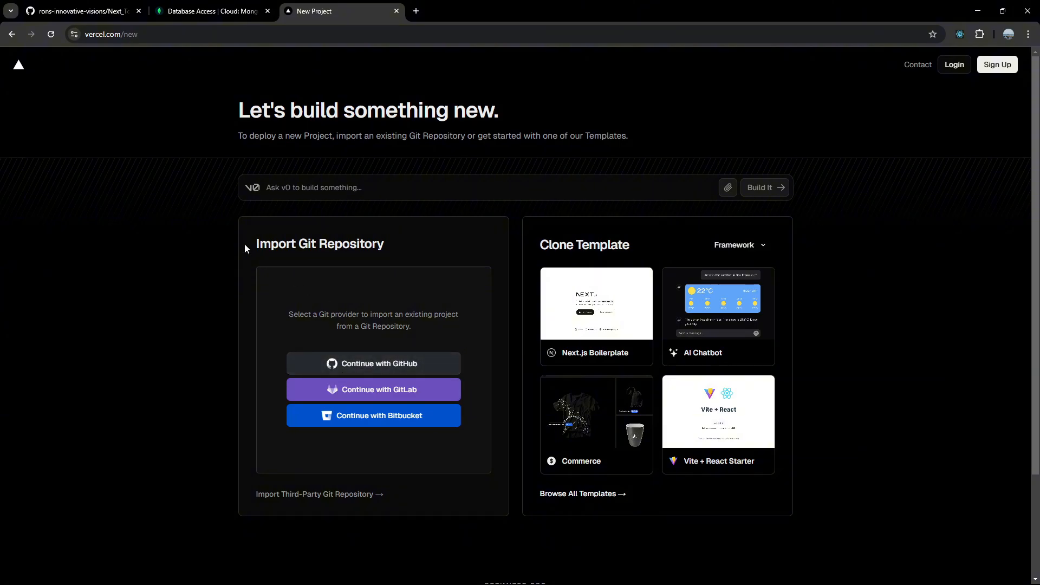
left_click_drag(245, 243, 403, 252)
left_click(329, 262)
left_click_drag(318, 249, 421, 244)
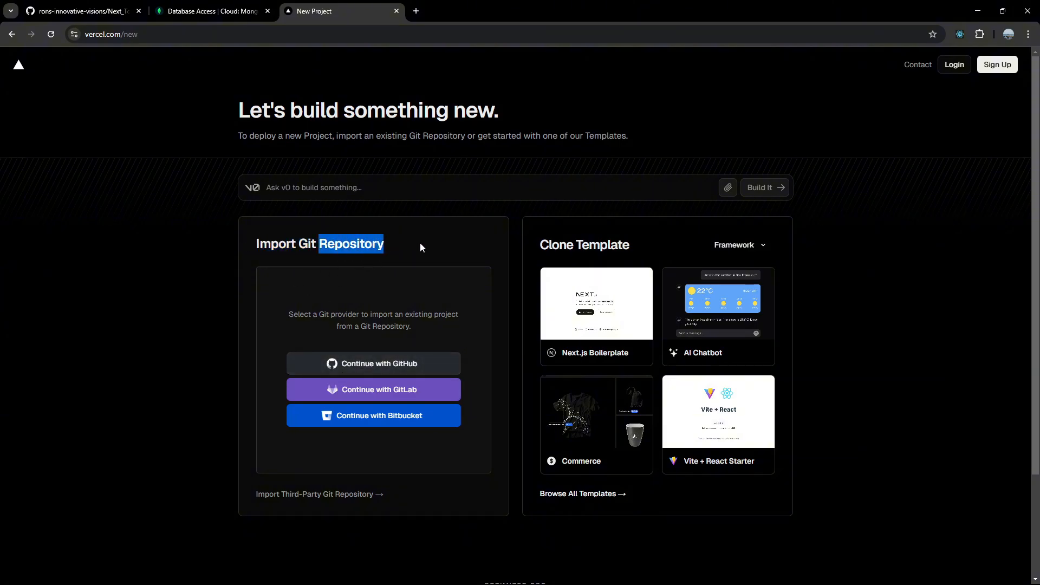
left_click(316, 296)
Step: Connect the GitHub account and confirm Next_Todo_List appears in the Git account list
left_click(439, 372)
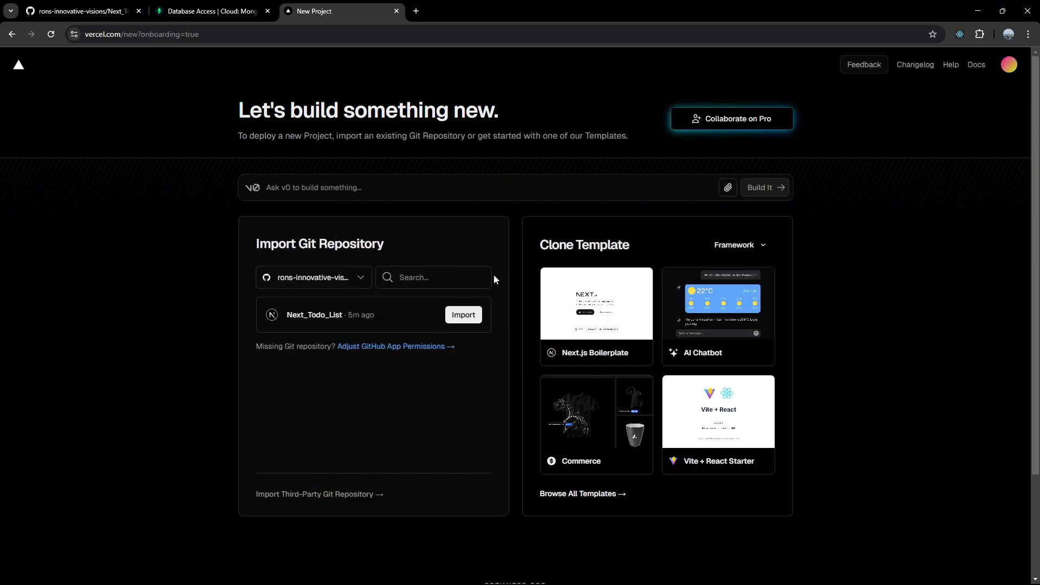
left_click_drag(287, 316, 382, 314)
left_click(394, 313)
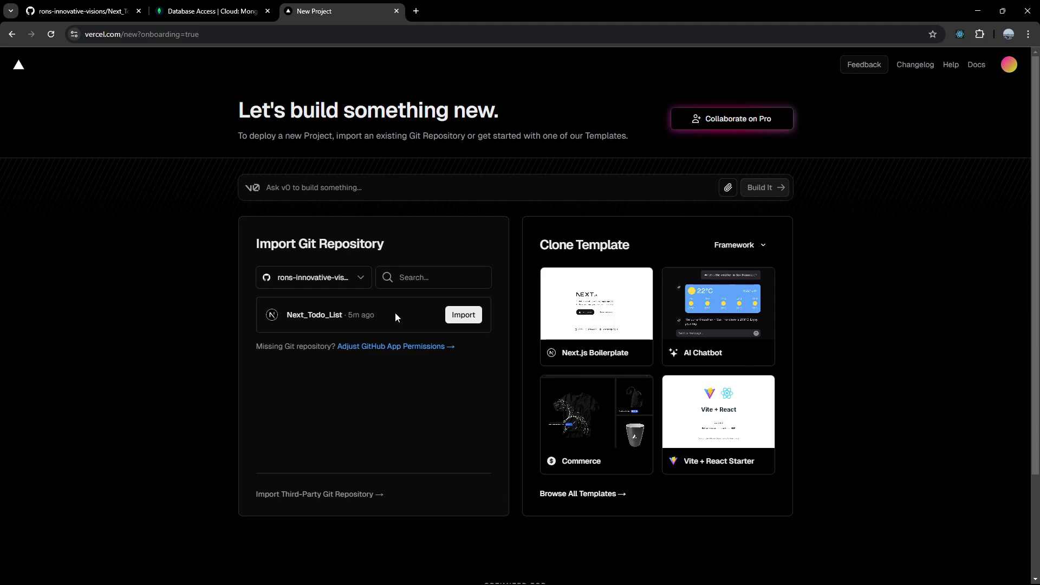
left_click_drag(286, 314, 343, 314)
left_click(314, 306)
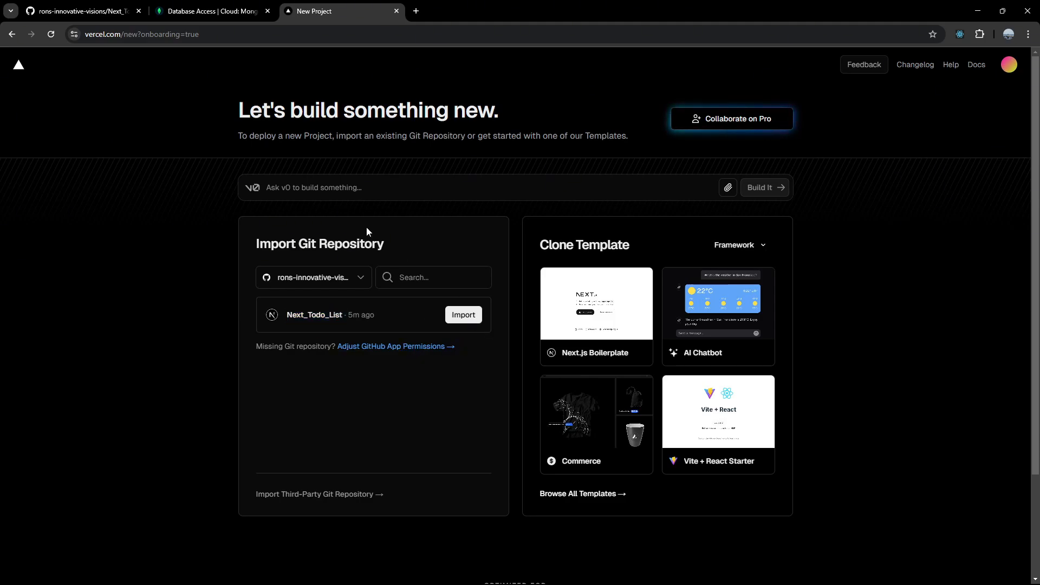
left_click(358, 283)
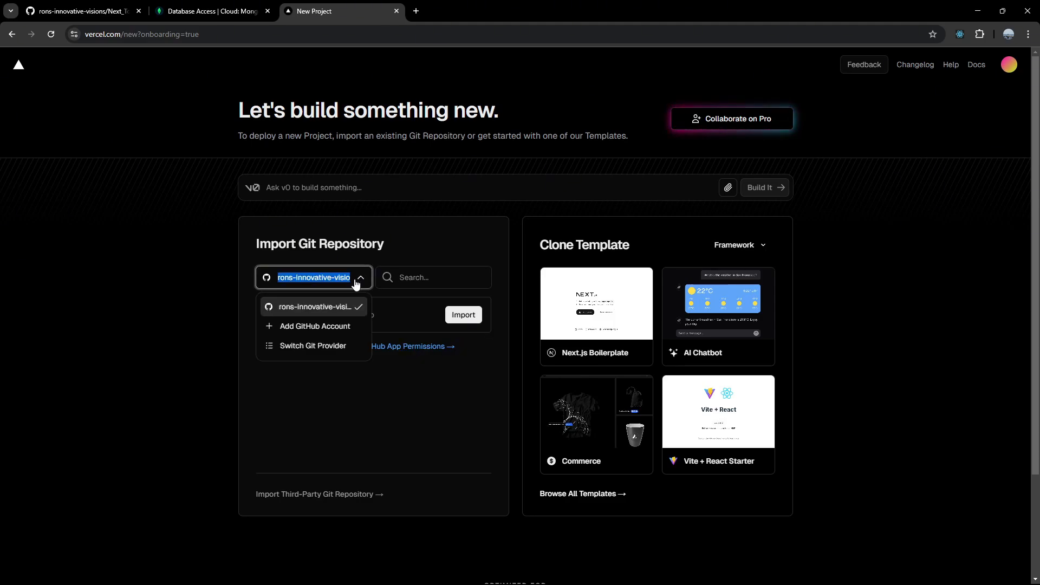
double_click(442, 241)
left_click(440, 241)
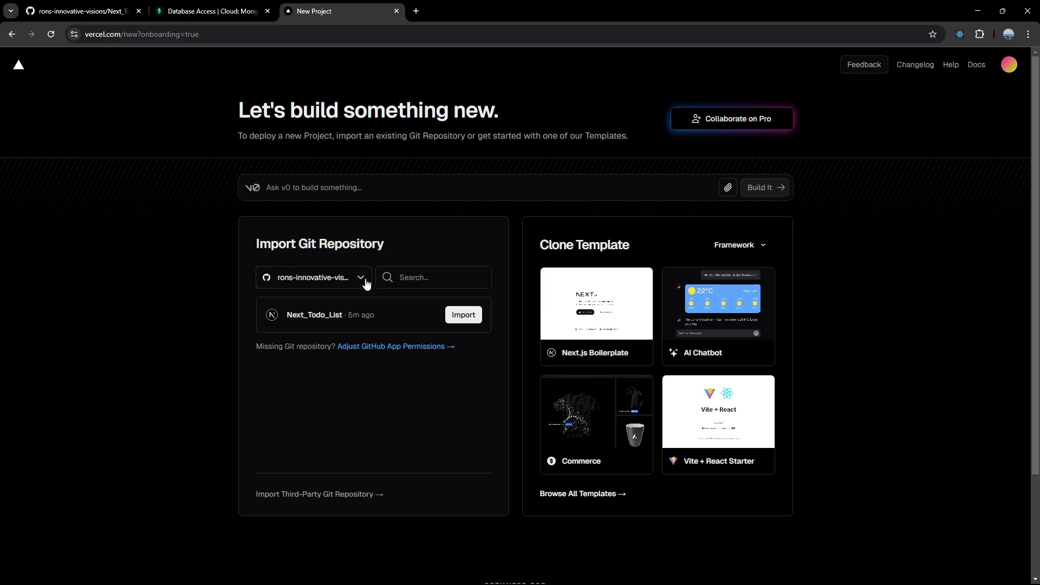
left_click(355, 281)
left_click(337, 335)
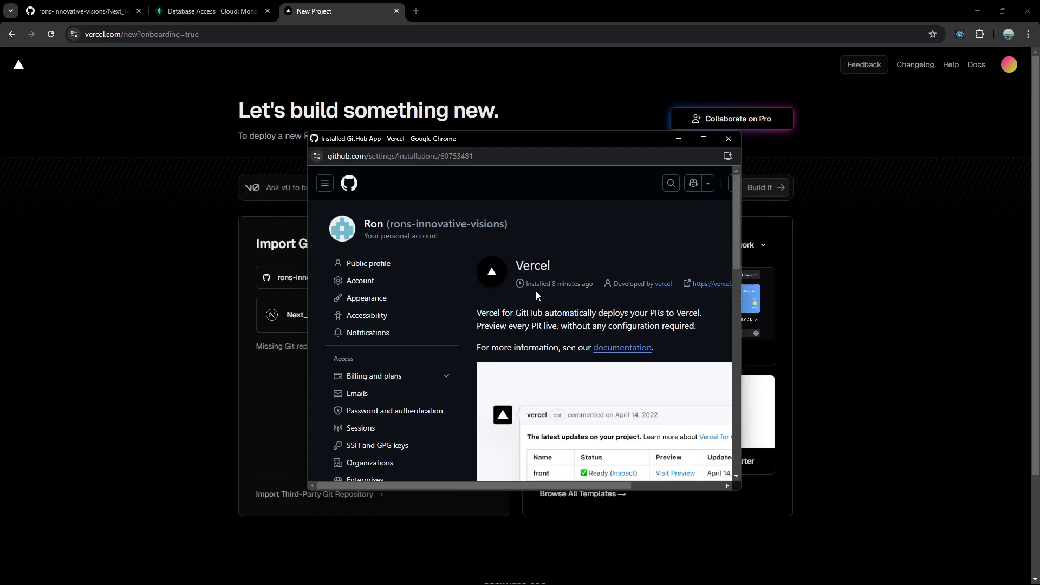
scroll(535, 291, "down", 1)
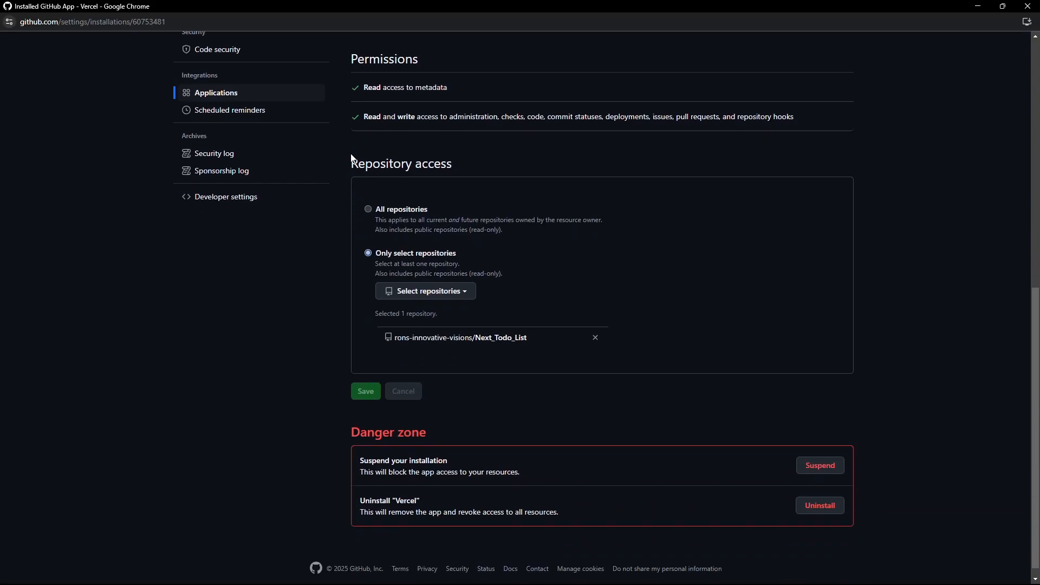
left_click_drag(351, 158, 603, 359)
left_click(279, 139)
left_click_drag(351, 165, 490, 170)
left_click(344, 216)
left_click(368, 209)
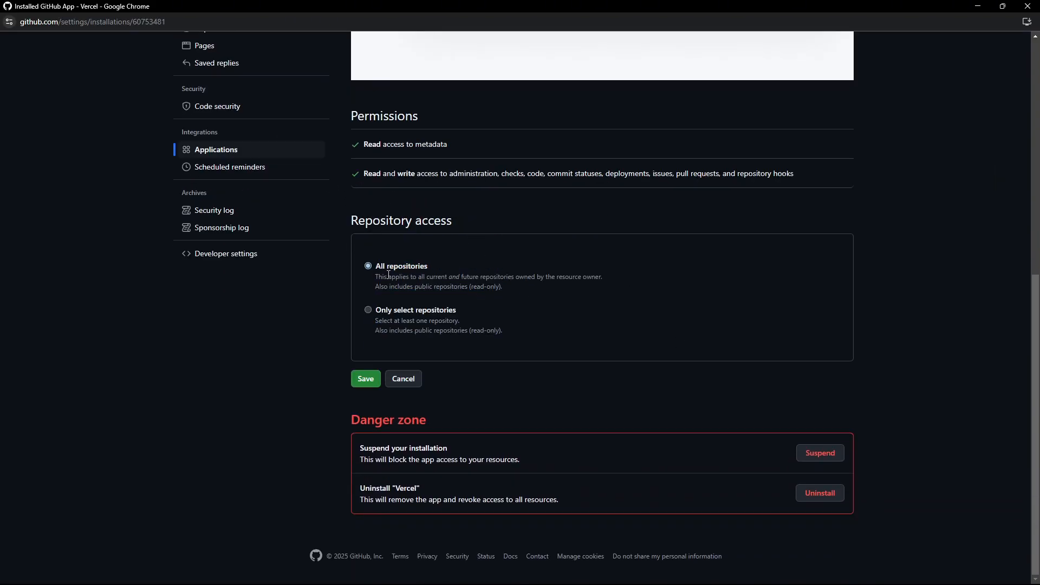
left_click_drag(385, 265, 458, 270)
left_click_drag(378, 279, 533, 288)
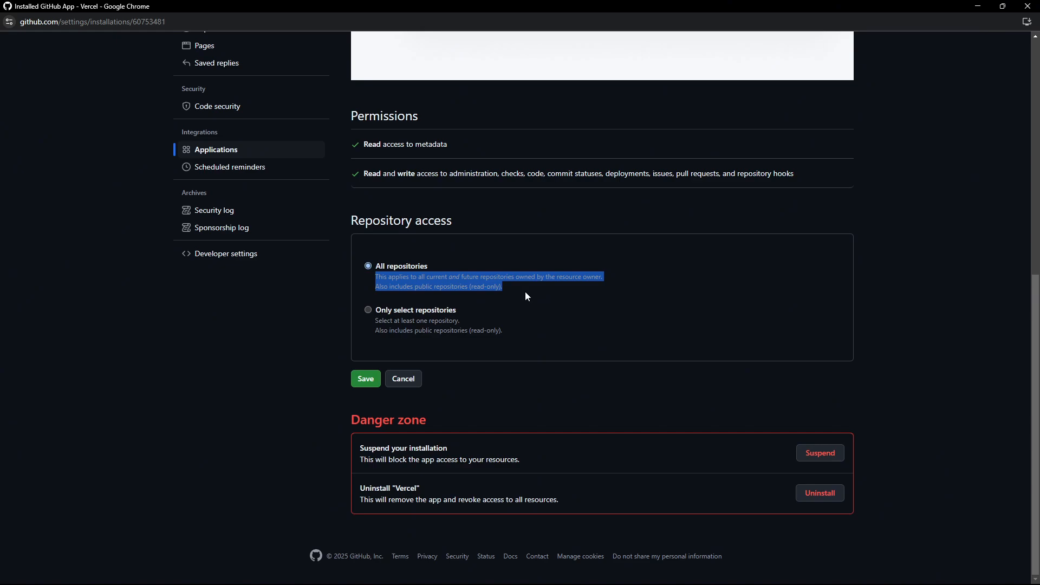
left_click_drag(376, 266, 429, 266)
left_click(387, 310)
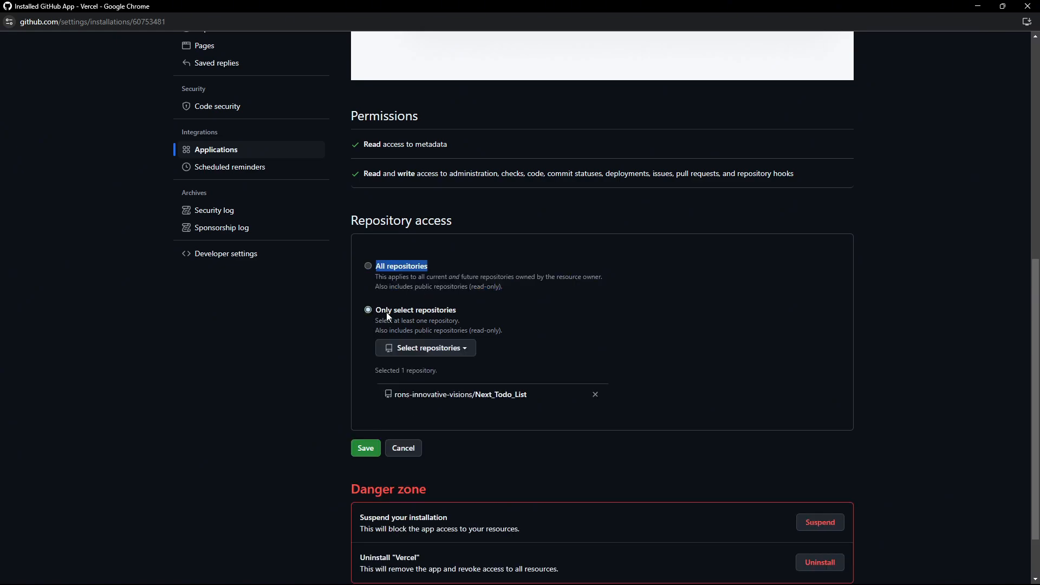
left_click_drag(377, 310, 470, 313)
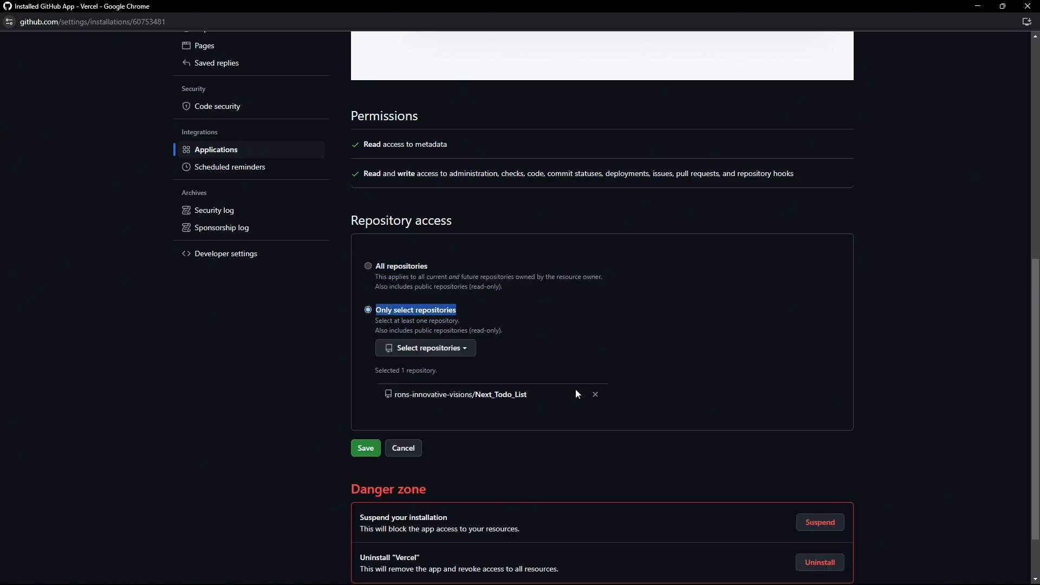
left_click(594, 394)
type("next")
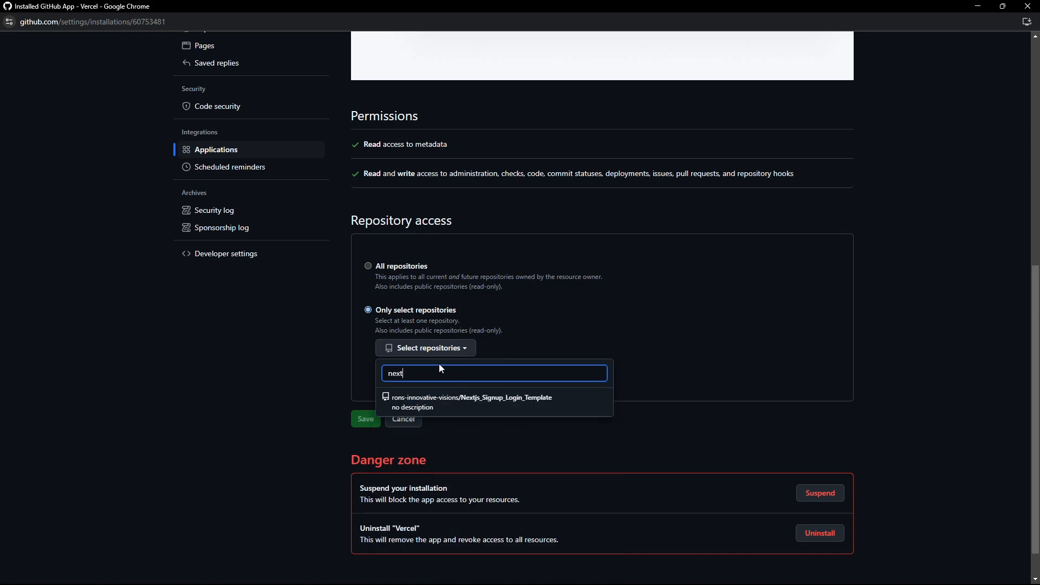
left_click(400, 413)
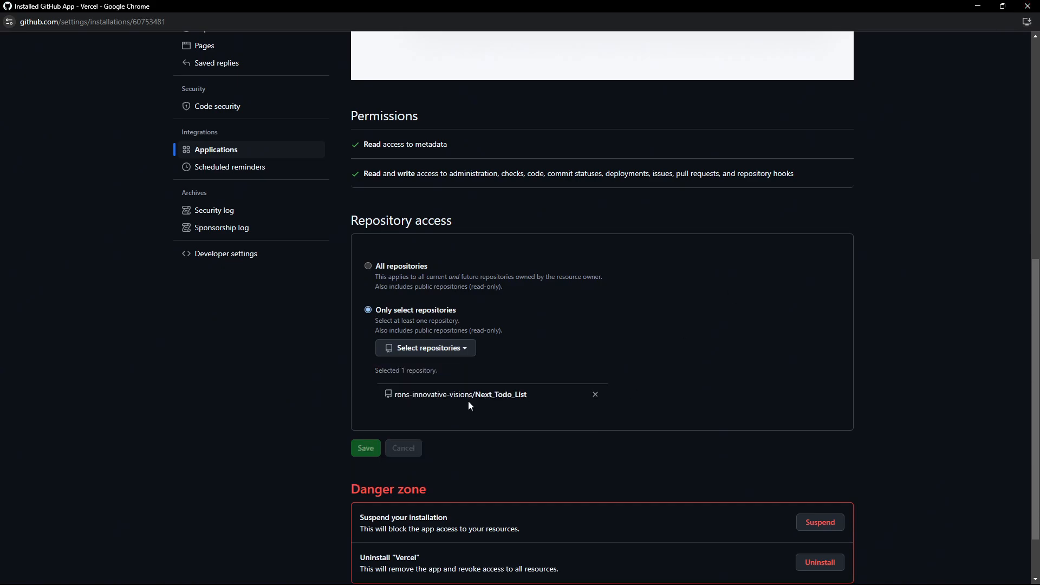
left_click(1026, 7)
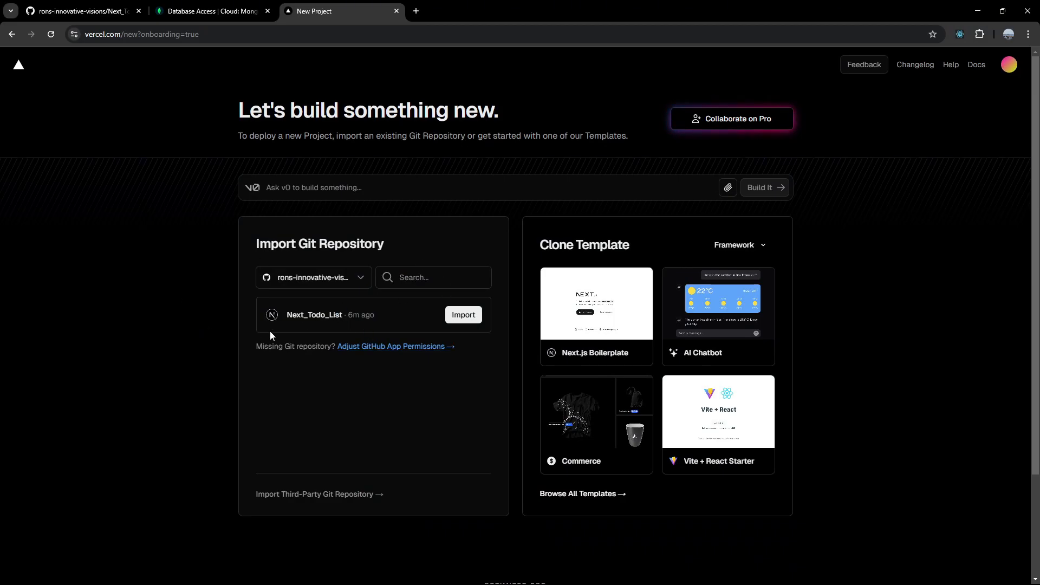
Step: Import Next_Todo_List with the Next.js preset and deploy it
left_click(463, 315)
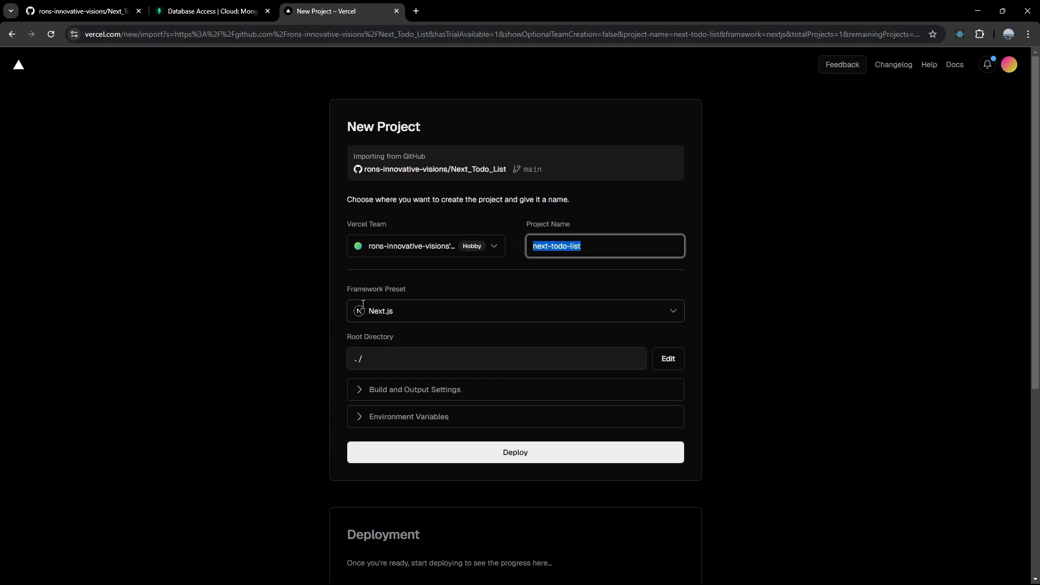
scroll(371, 232, "down", 1)
left_click(446, 257)
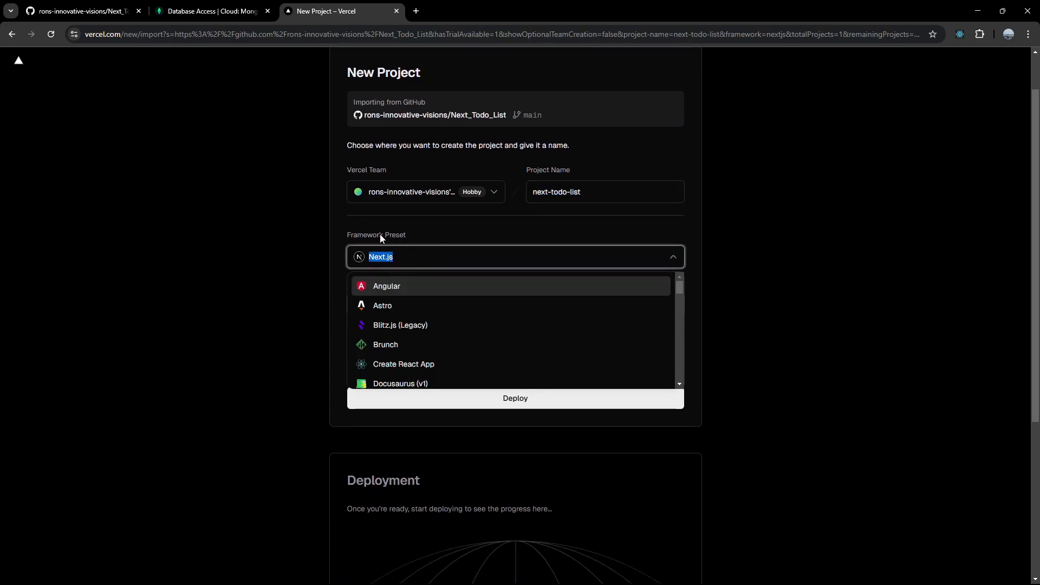
left_click(301, 300)
scroll(450, 315, "down", 2)
scroll(450, 296, "up", 3)
left_click(496, 446)
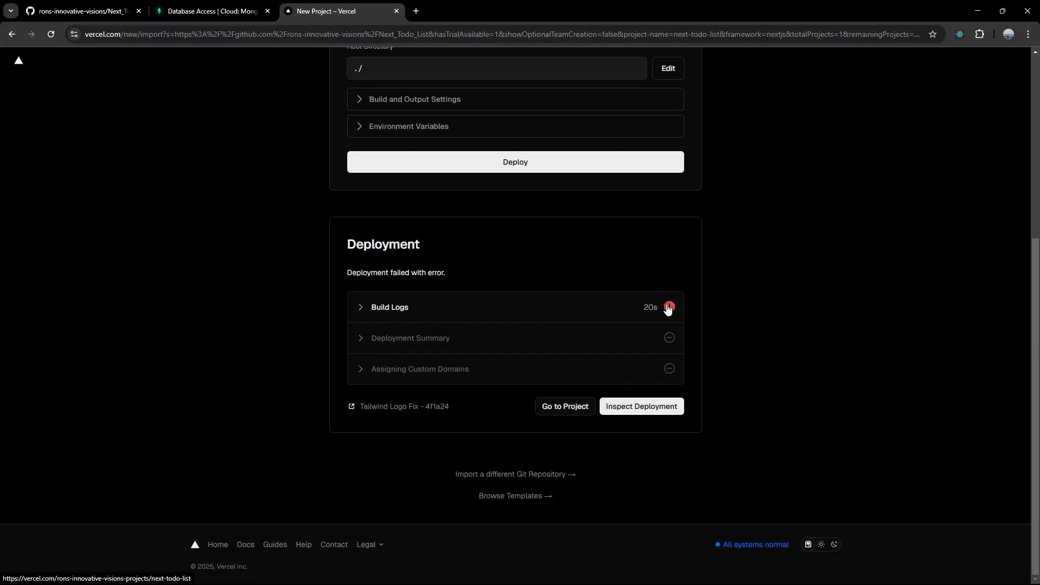
Step: Open the next-todo-list project's Environment Variables settings
left_click(563, 412)
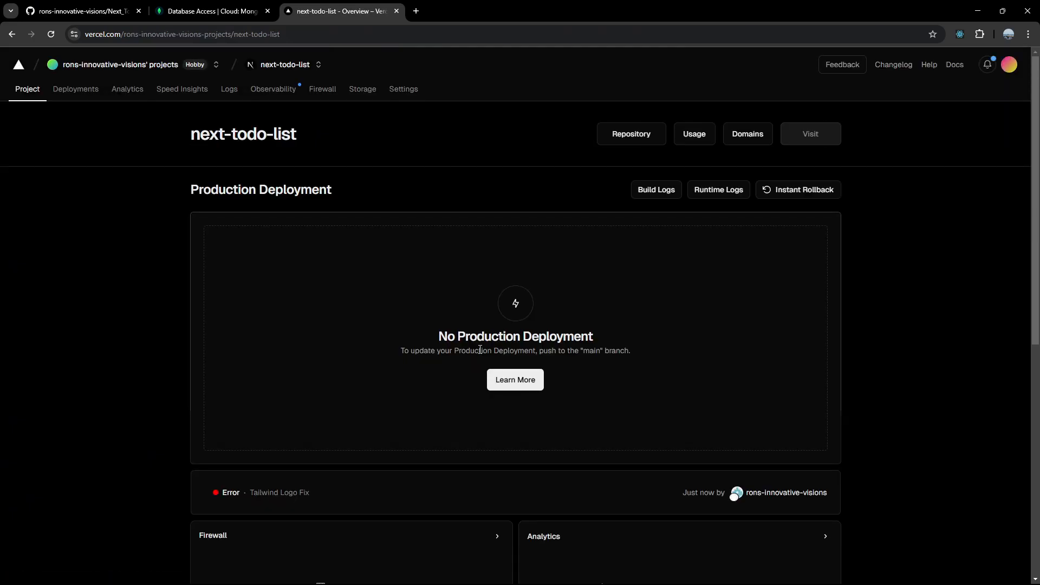
left_click(403, 90)
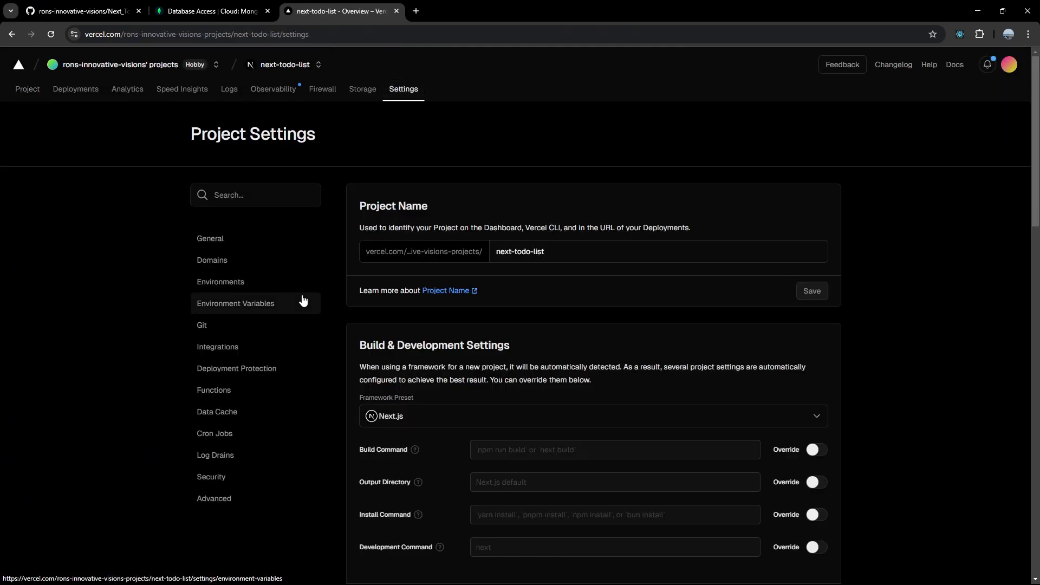
left_click(263, 304)
scroll(408, 263, "down", 4)
Step: Add the MONGODB_URL variable, copying its name and connection string from .env
key("alt+Tab")
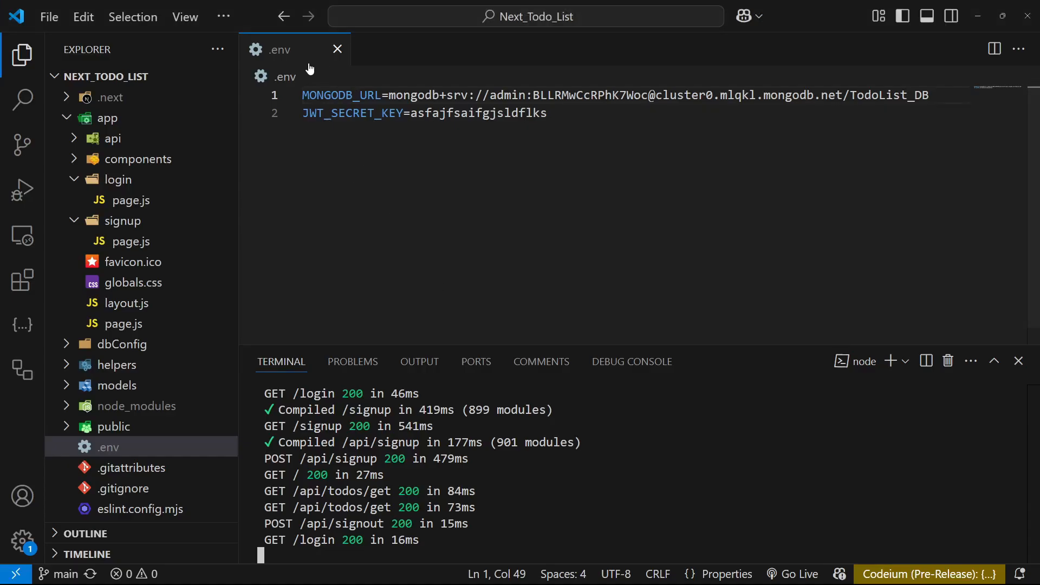
double_click(339, 95)
key("ctrl+c")
key("alt+Tab")
left_click(431, 268)
key("ctrl+v")
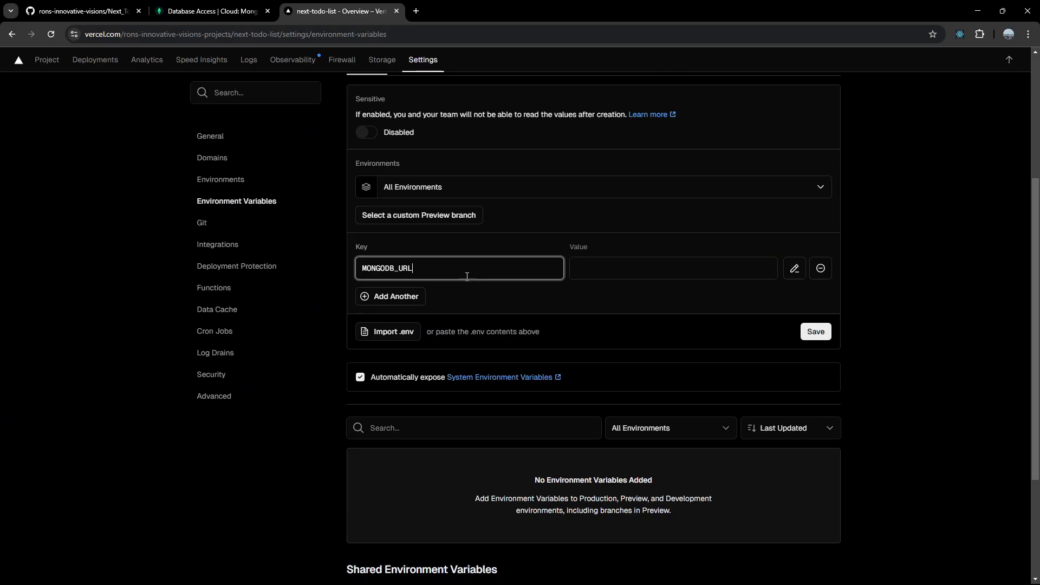
key("alt+Tab")
left_click(394, 96)
left_click_drag(394, 96, 982, 86)
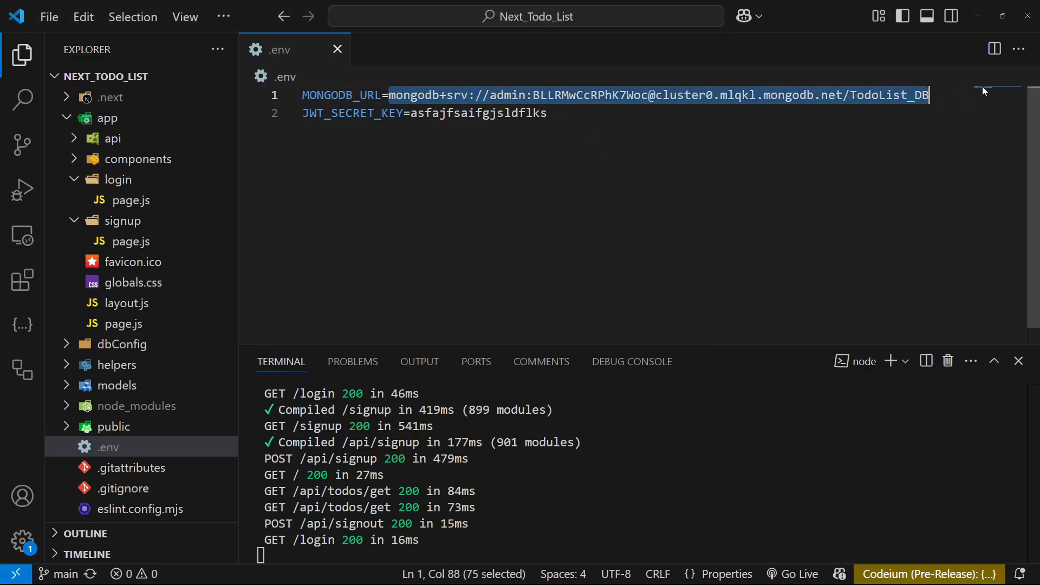
key("ctrl+c")
key("alt+Tab")
left_click(638, 268)
key("ctrl+v")
Step: Add a second variable, JWT_SECRET_KEY, with the secret value copied from .env
left_click(390, 308)
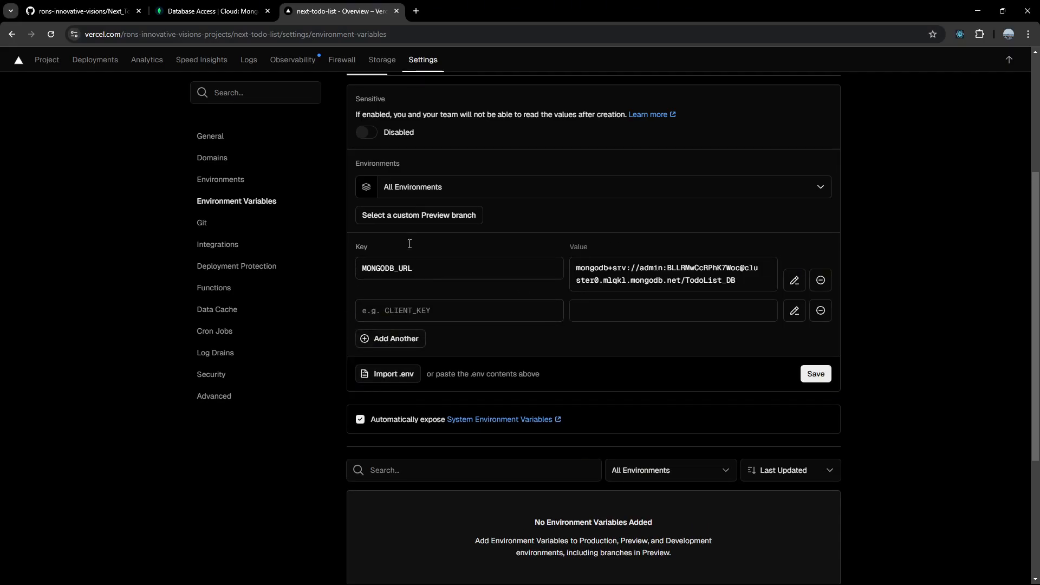
key("alt+Tab")
double_click(352, 113)
key("ctrl+c")
key("alt+Tab")
left_click(460, 308)
key("ctrl+v")
key("alt+Tab")
left_click_drag(410, 112, 694, 125)
key("ctrl+c")
key("alt+Tab")
left_click(673, 311)
key("ctrl+v")
Step: Check the pasted JWT secret value and save both environment variables
left_click_drag(693, 310, 448, 299)
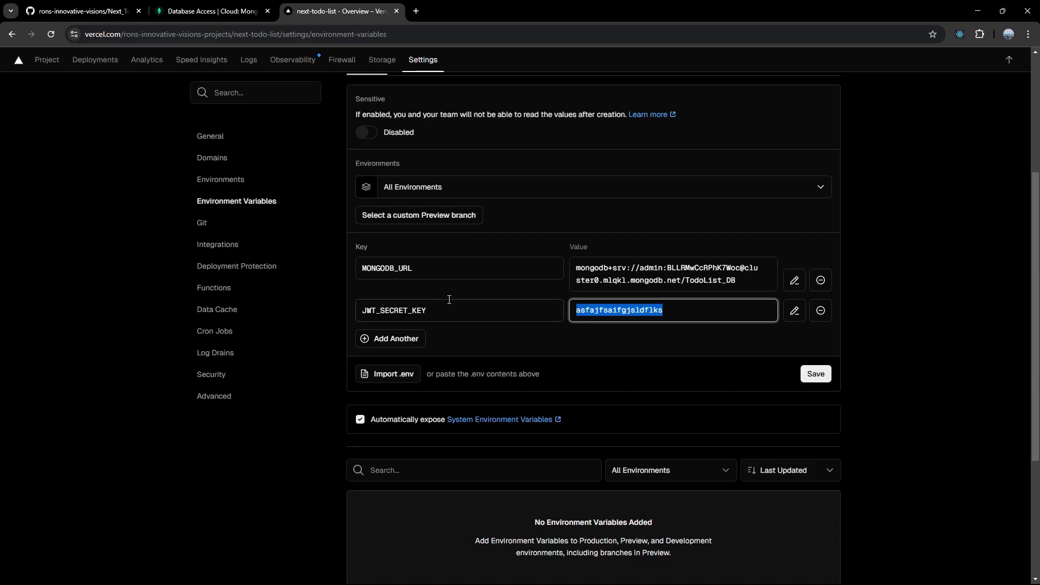
left_click(699, 328)
left_click_drag(687, 311, 577, 312)
left_click(814, 374)
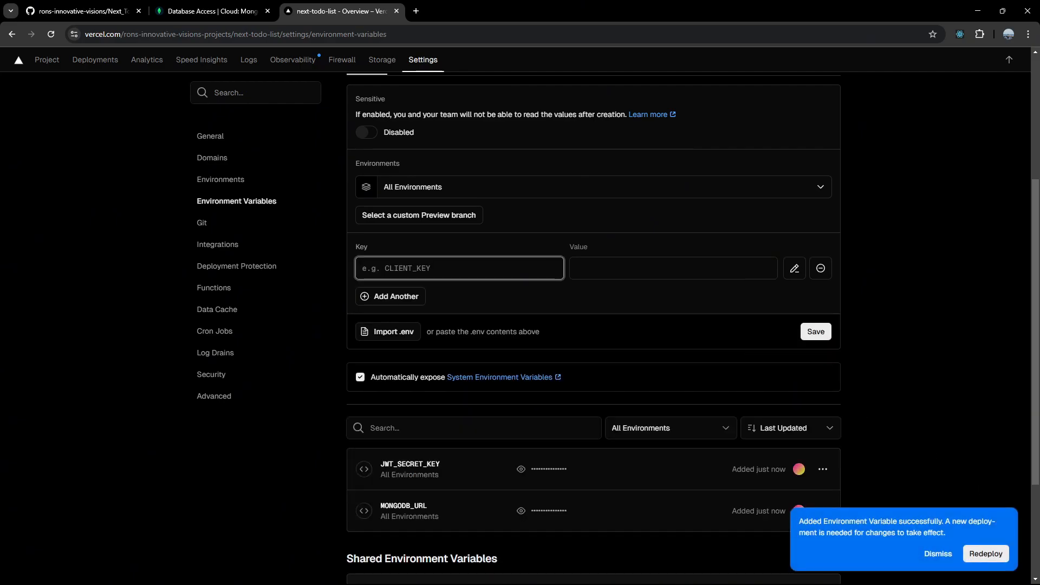
Step: Redeploy next-todo-list to Production and open the new deployment's details
left_click(985, 553)
left_click(663, 464)
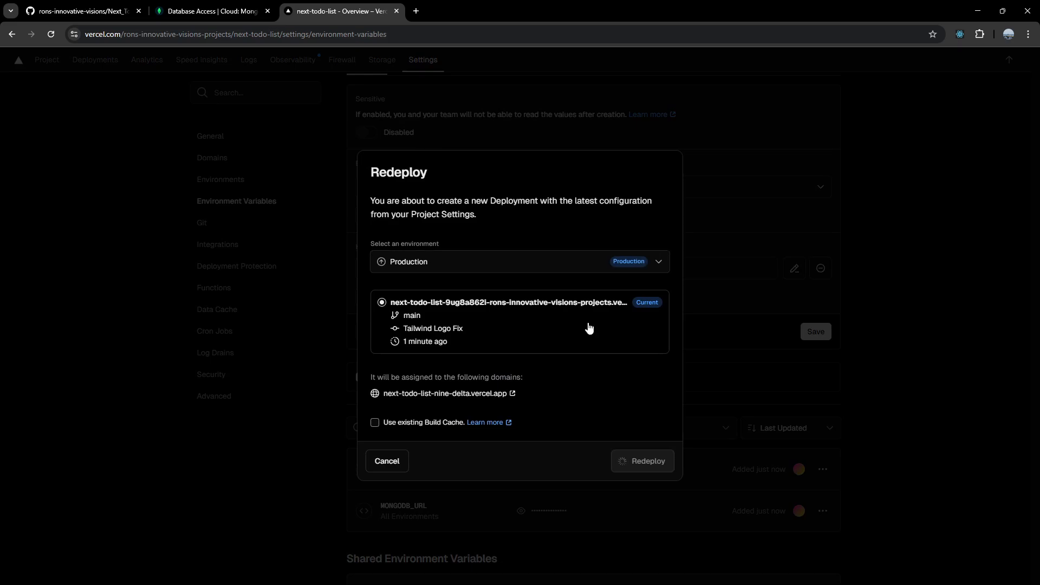
left_click(963, 556)
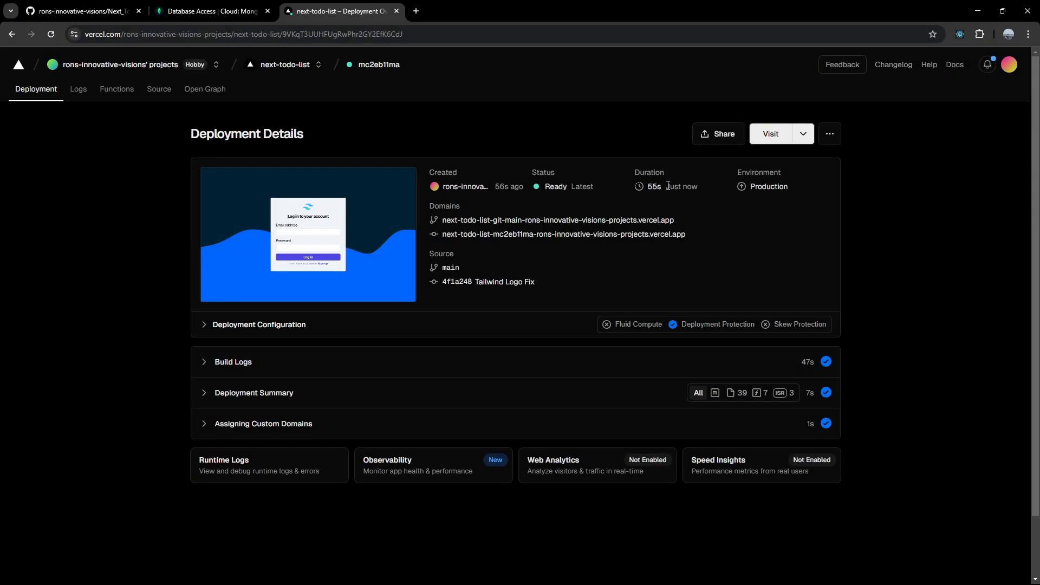
left_click_drag(646, 186, 687, 186)
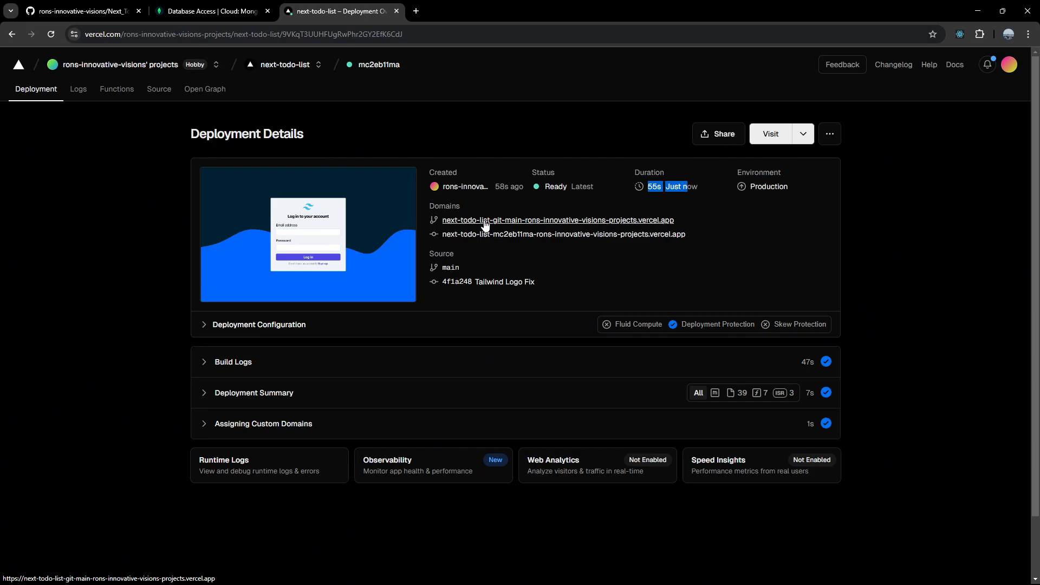
Step: Open the live site and log in with the saved account e-mail and its password
left_click(290, 233)
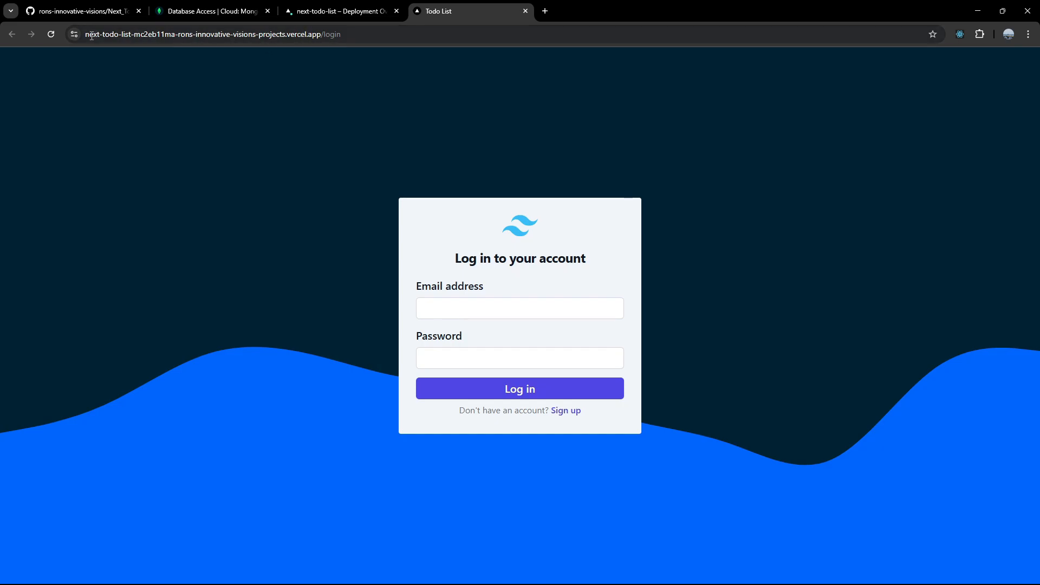
left_click_drag(92, 36, 361, 35)
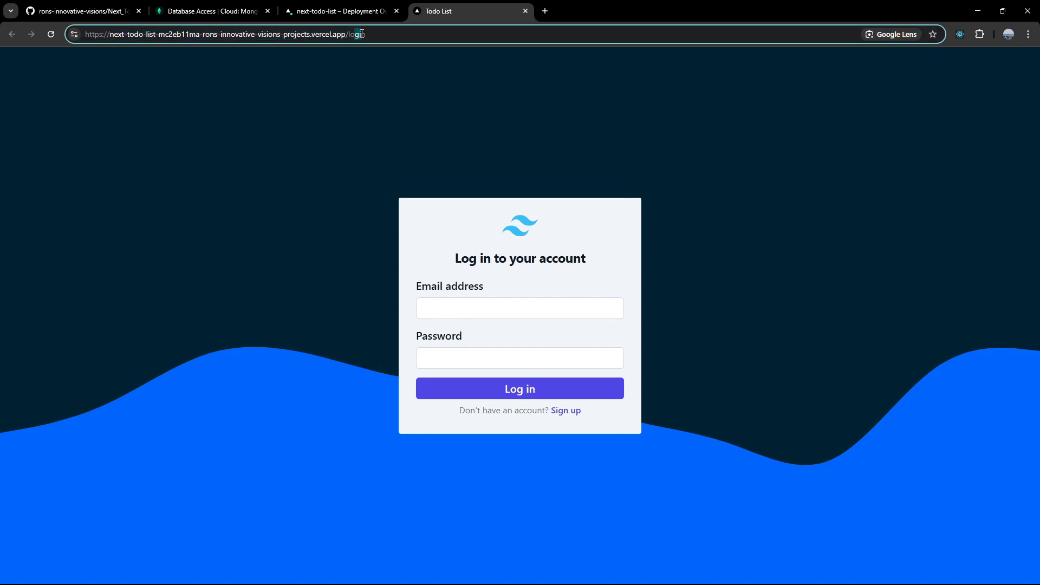
left_click(456, 124)
left_click(543, 309)
left_click(538, 336)
left_click(515, 355)
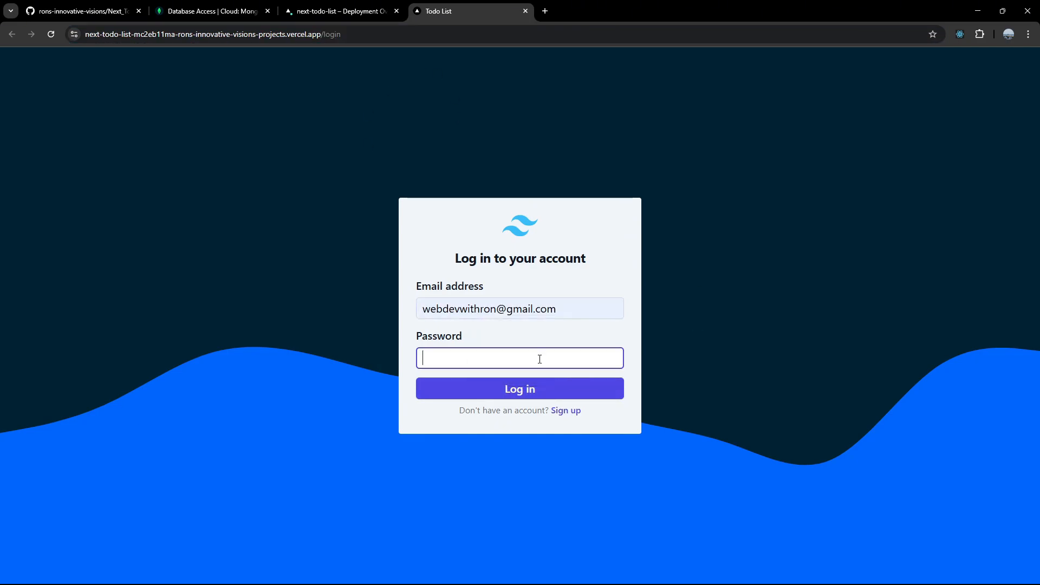
type("123")
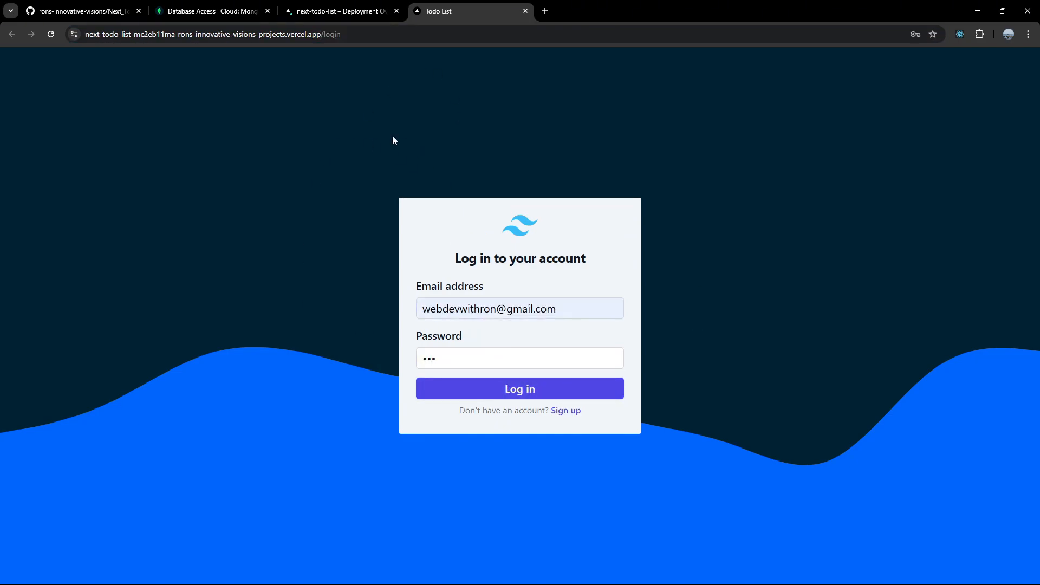
key("Return")
left_click(910, 199)
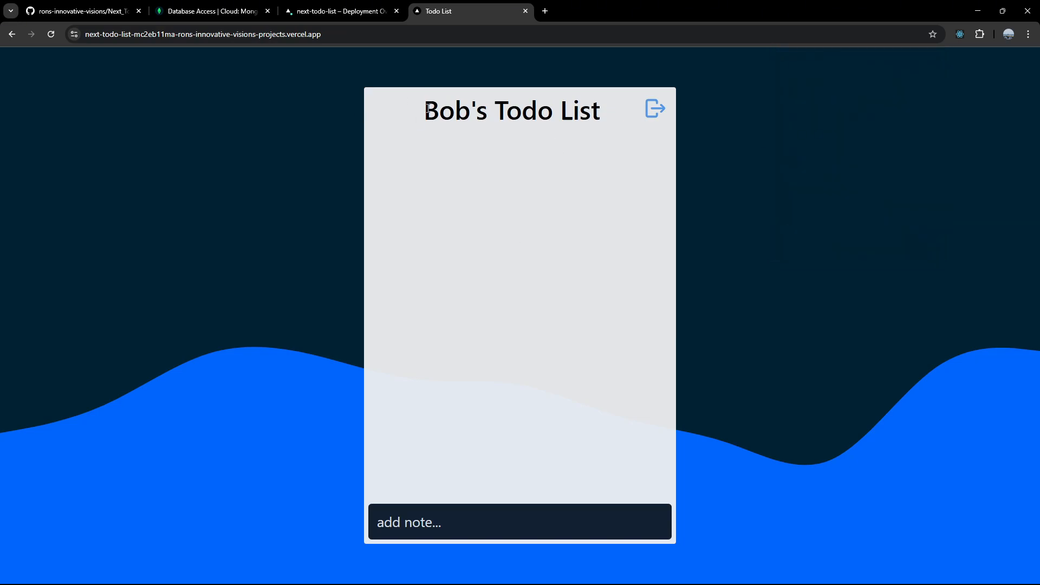
Step: Add notes 'asdfgsdgsdg' and 'finish recording this video', marking the second as done
left_click_drag(423, 112, 603, 114)
left_click(623, 520)
type("asdfgsdgsdg")
key("Return")
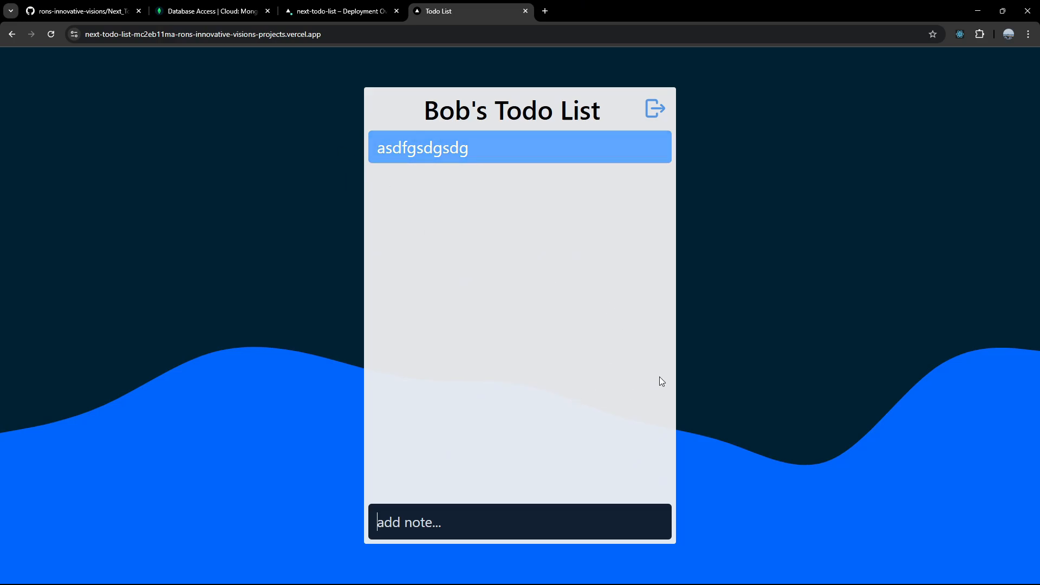
type("finish recording this video")
key("Return")
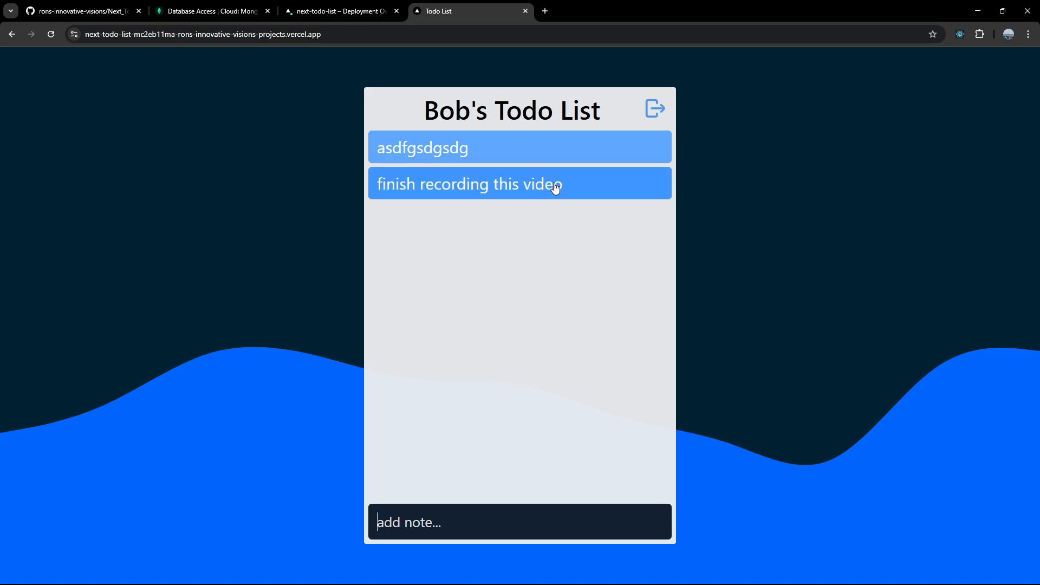
left_click(623, 184)
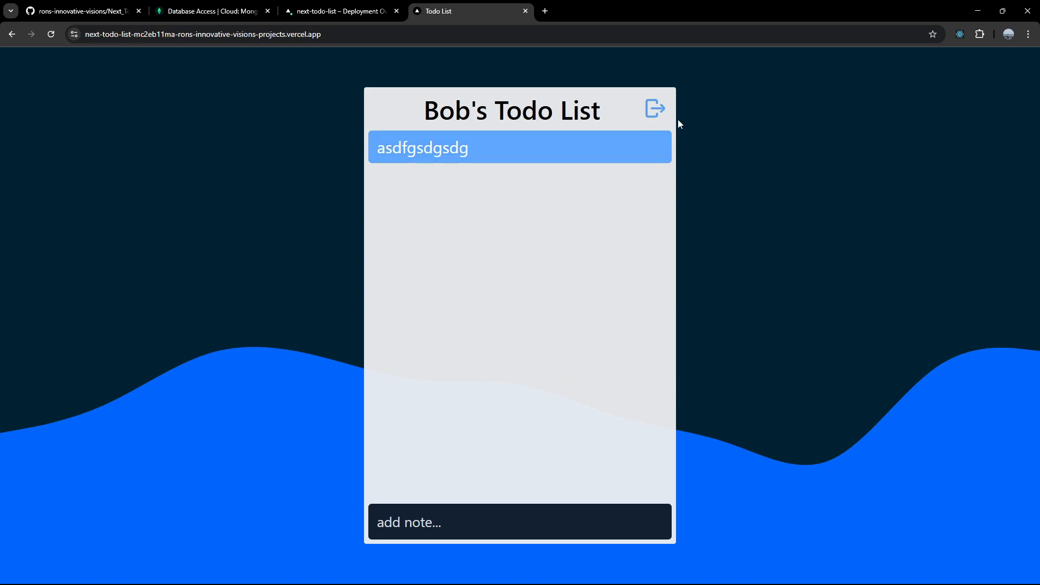
Step: Log out, log back in to confirm the notes persisted, then close the site
left_click(655, 109)
left_click(509, 309)
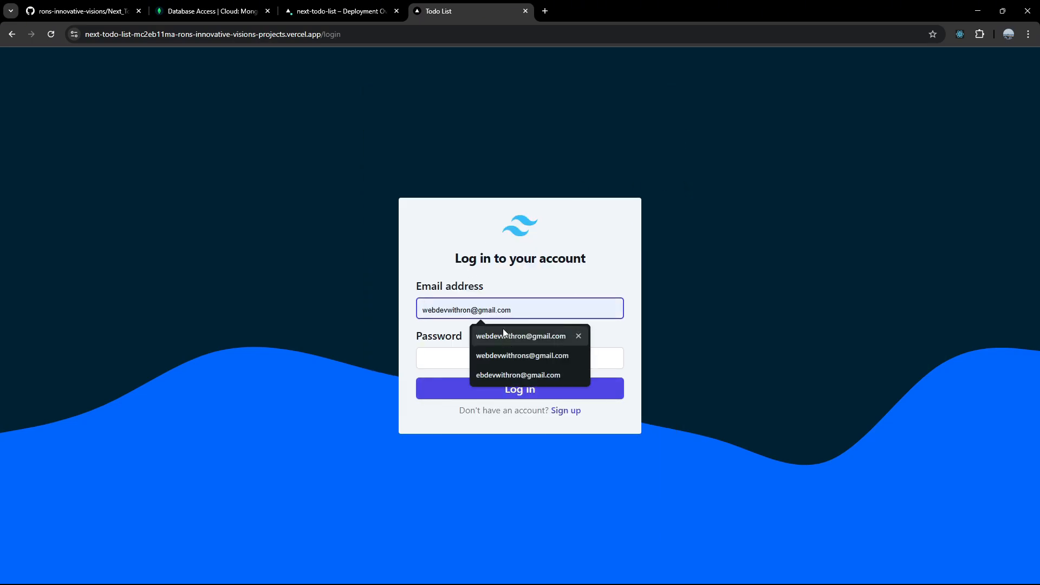
left_click(503, 335)
key("Return")
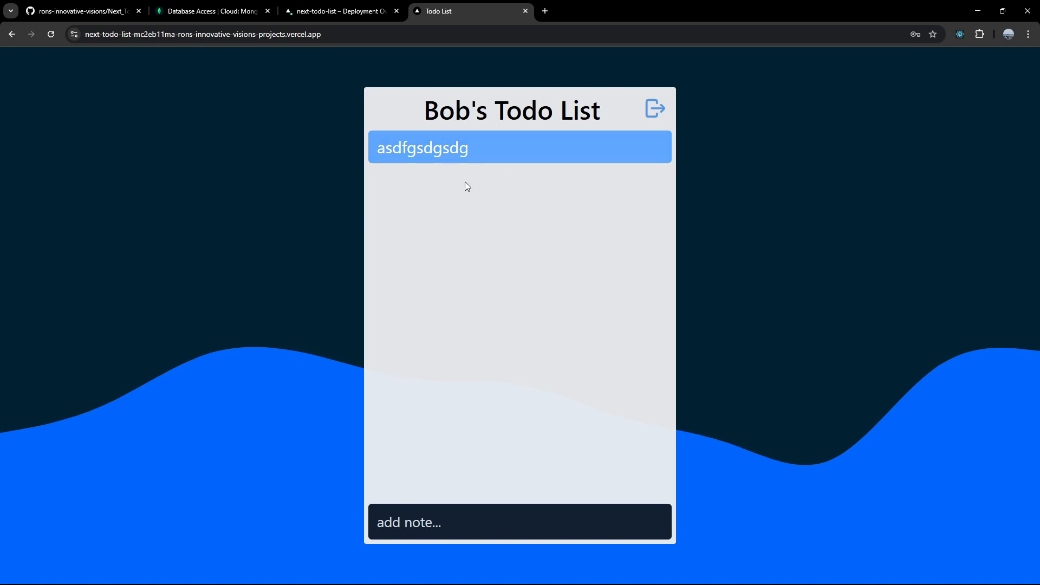
key("ctrl+w")
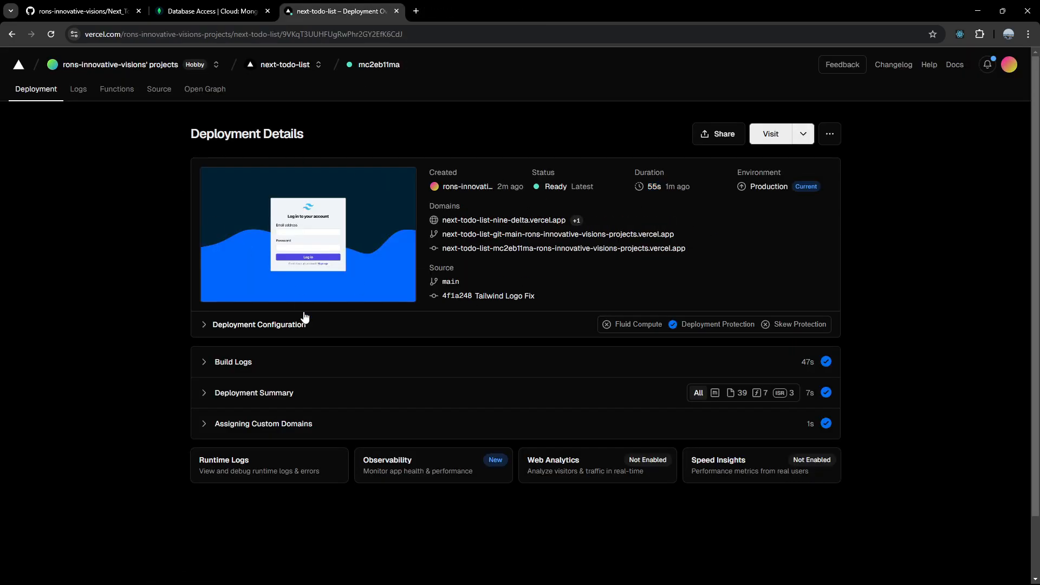
left_click(79, 91)
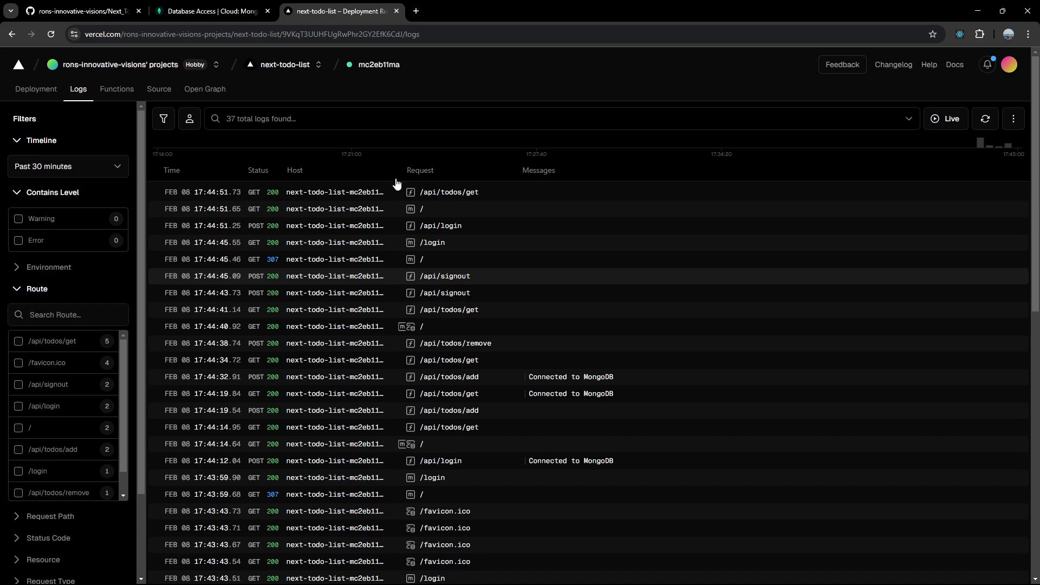
left_click_drag(479, 195, 425, 196)
left_click(424, 196)
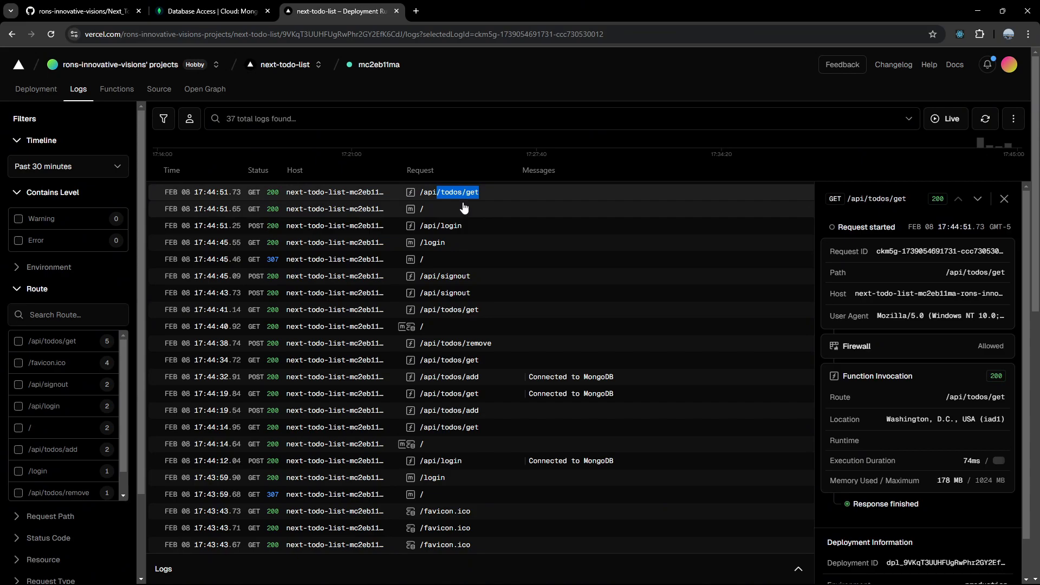
left_click(159, 89)
left_click_drag(164, 151, 305, 448)
left_click(28, 146)
left_click(39, 286)
left_click(35, 270)
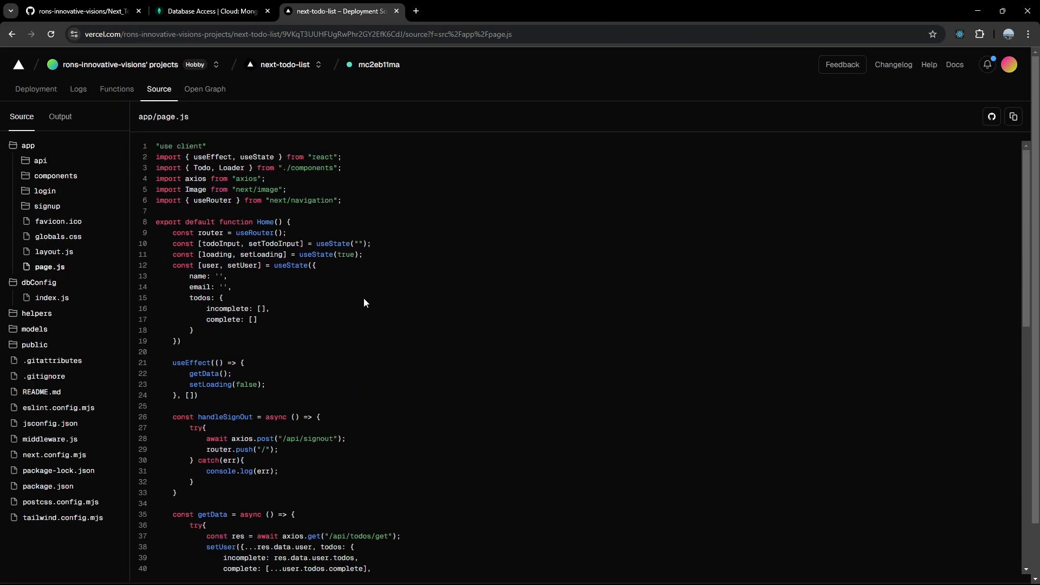
left_click(60, 116)
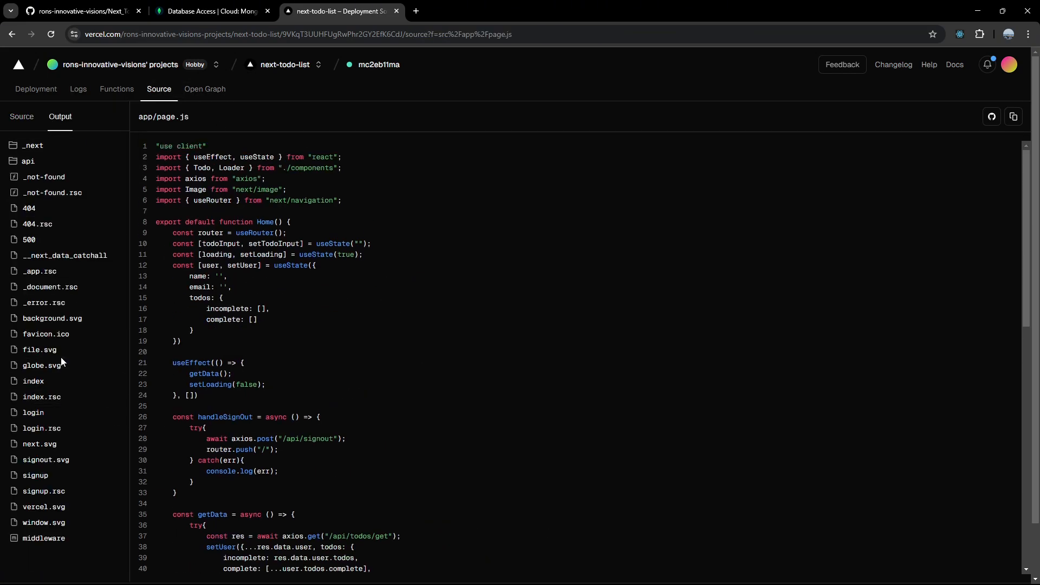
left_click(60, 302)
left_click(54, 256)
Step: Check the next-todo-list-nine-delta.vercel.app domain's configuration in the project's domain settings
left_click(36, 89)
double_click(309, 422)
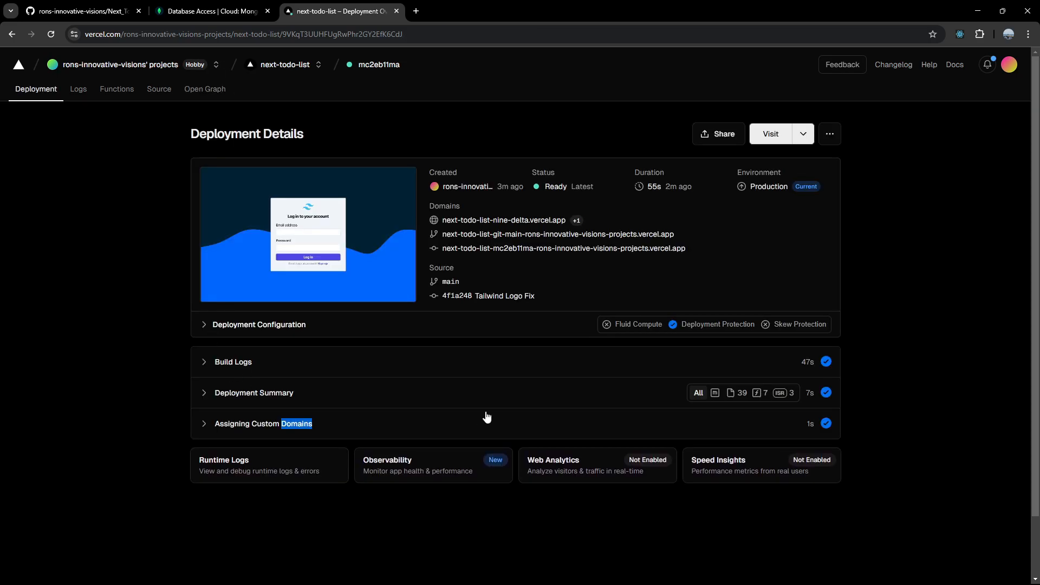
left_click(302, 422)
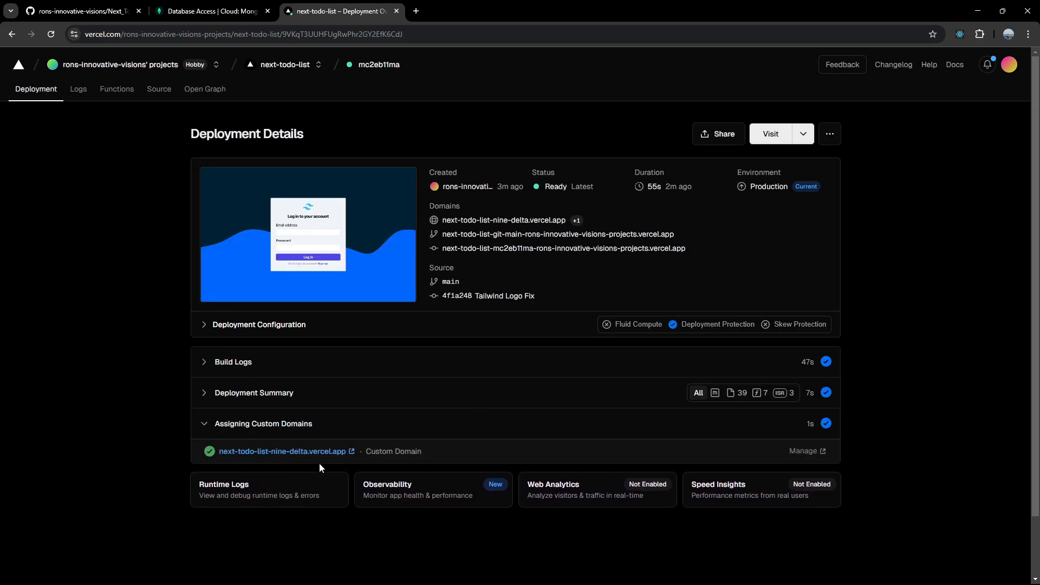
left_click(807, 451)
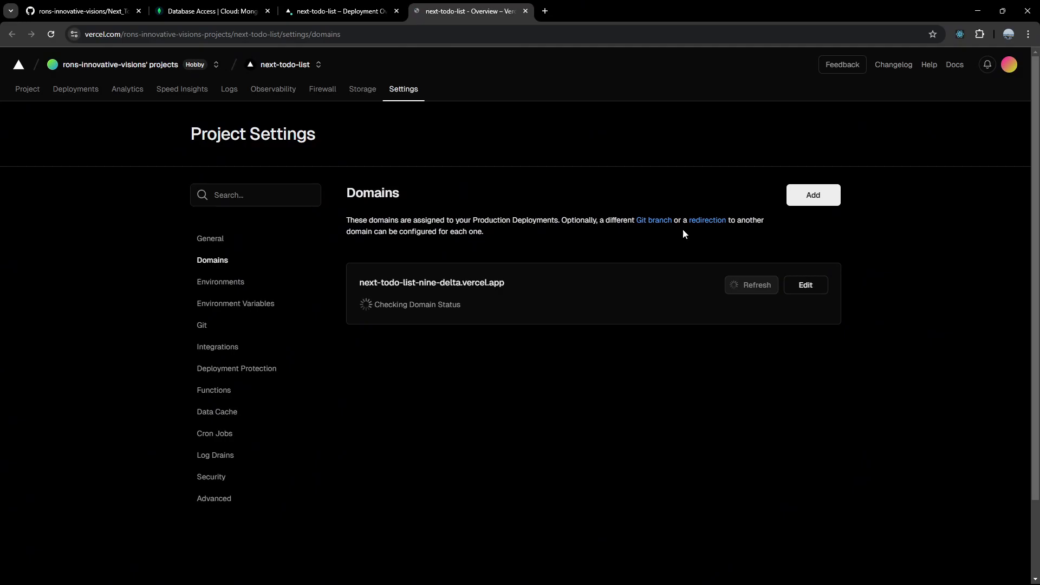
left_click(805, 285)
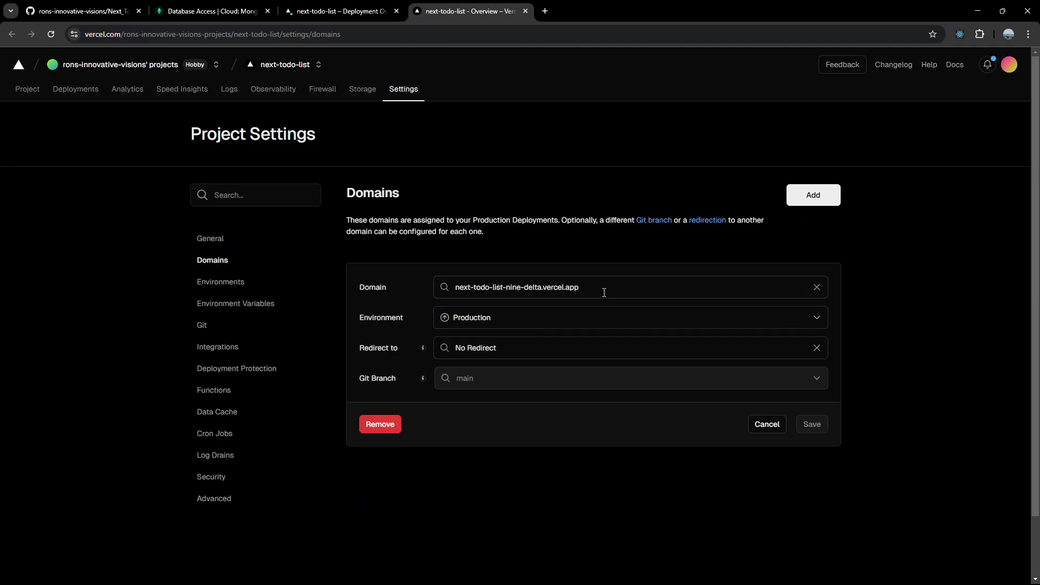
left_click_drag(604, 292, 449, 289)
left_click(582, 287)
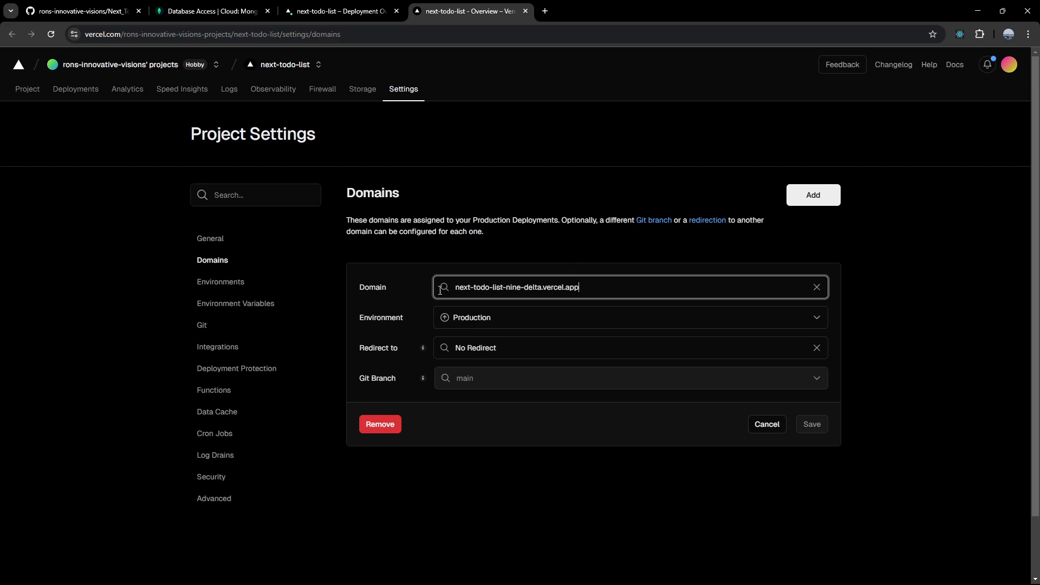
left_click_drag(456, 288, 582, 287)
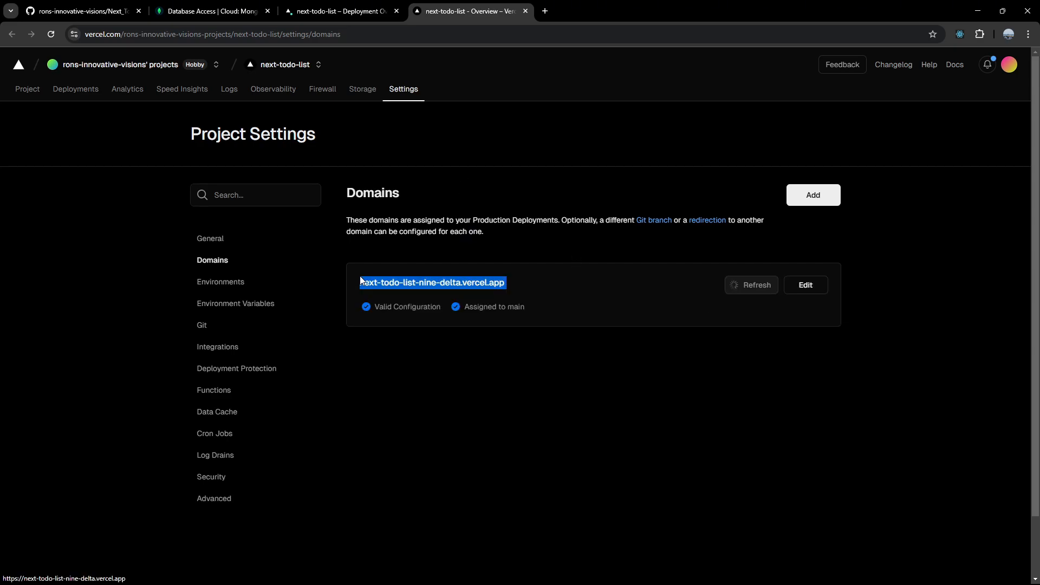
left_click_drag(358, 282, 554, 269)
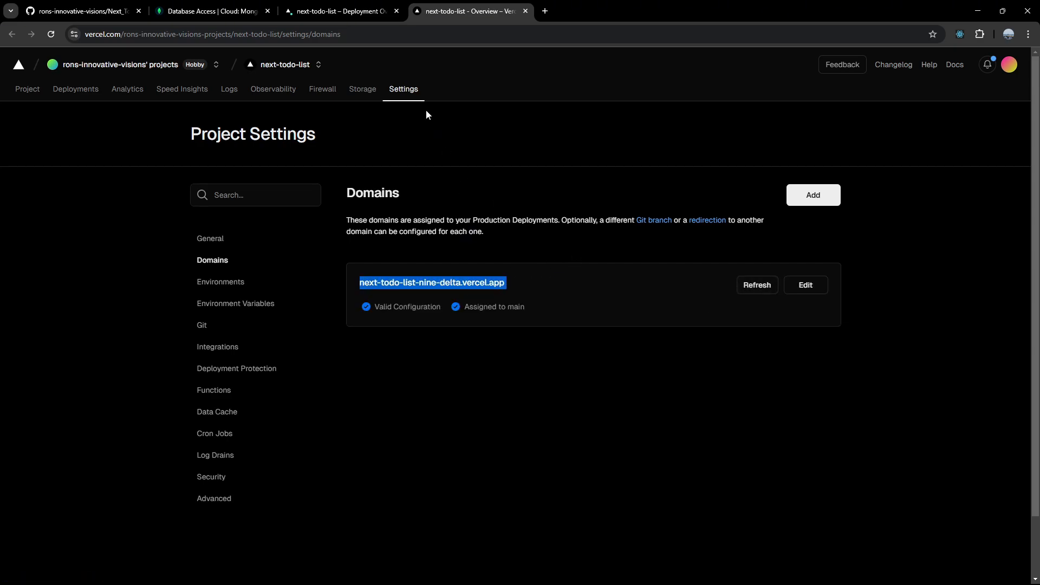
Step: Go to the next-todo-list project overview and review its deployment and Firewall status
left_click(30, 95)
scroll(176, 275, "down", 4)
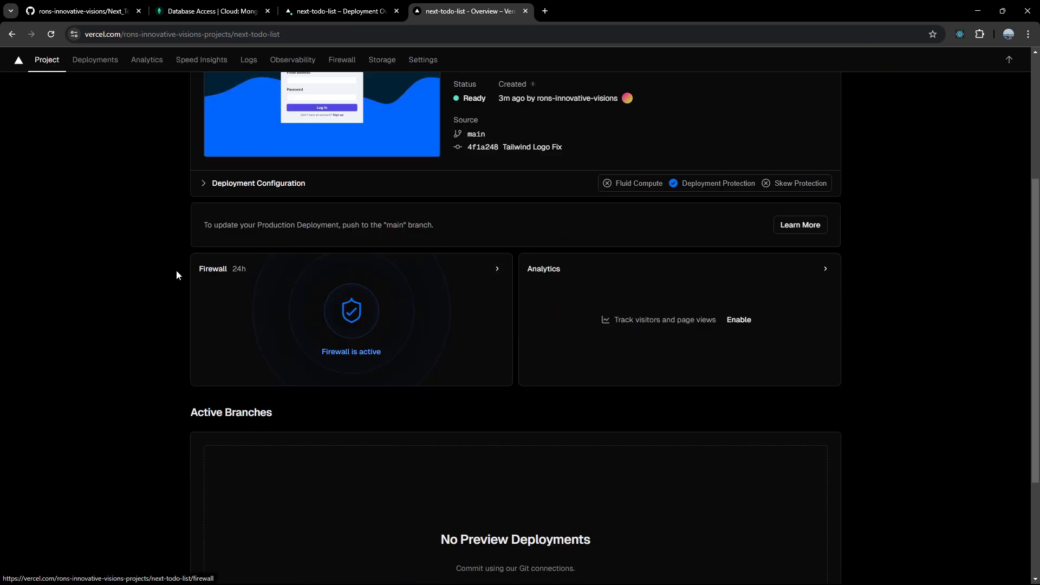
left_click_drag(177, 274, 395, 355)
scroll(722, 446, "up", 4)
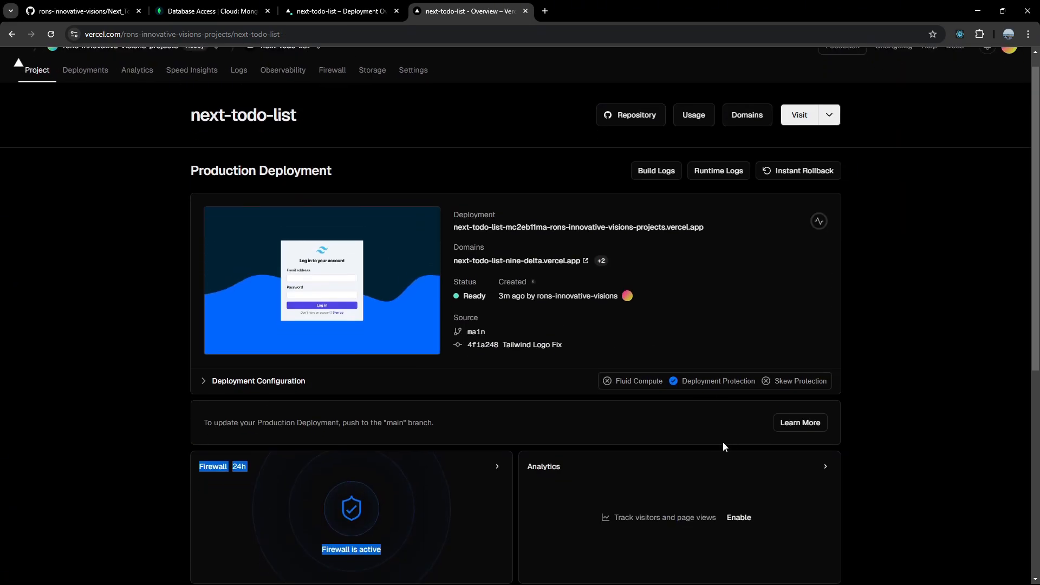
scroll(723, 443, "down", 1)
left_click(550, 363)
scroll(576, 405, "up", 1)
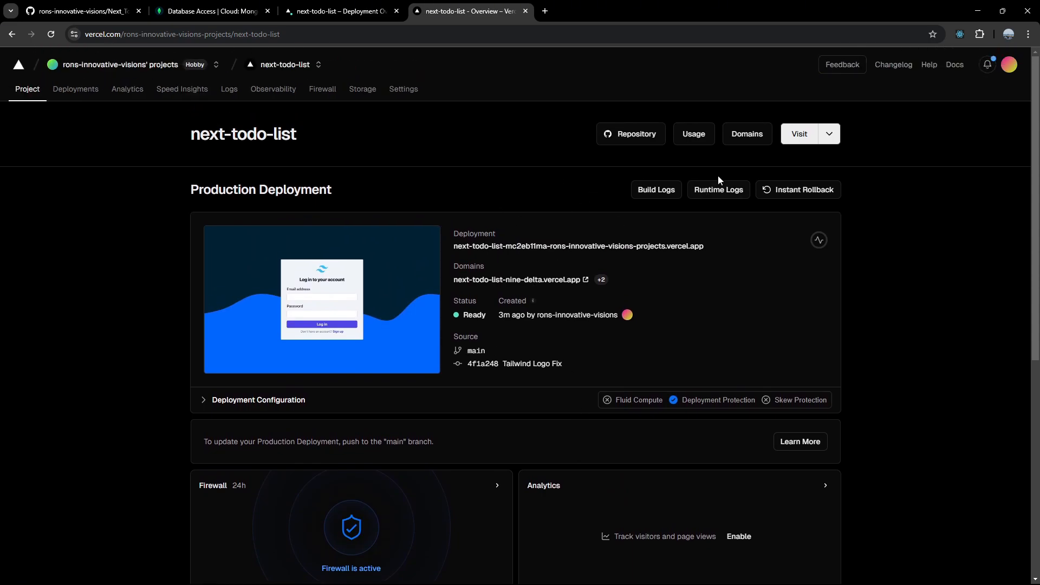